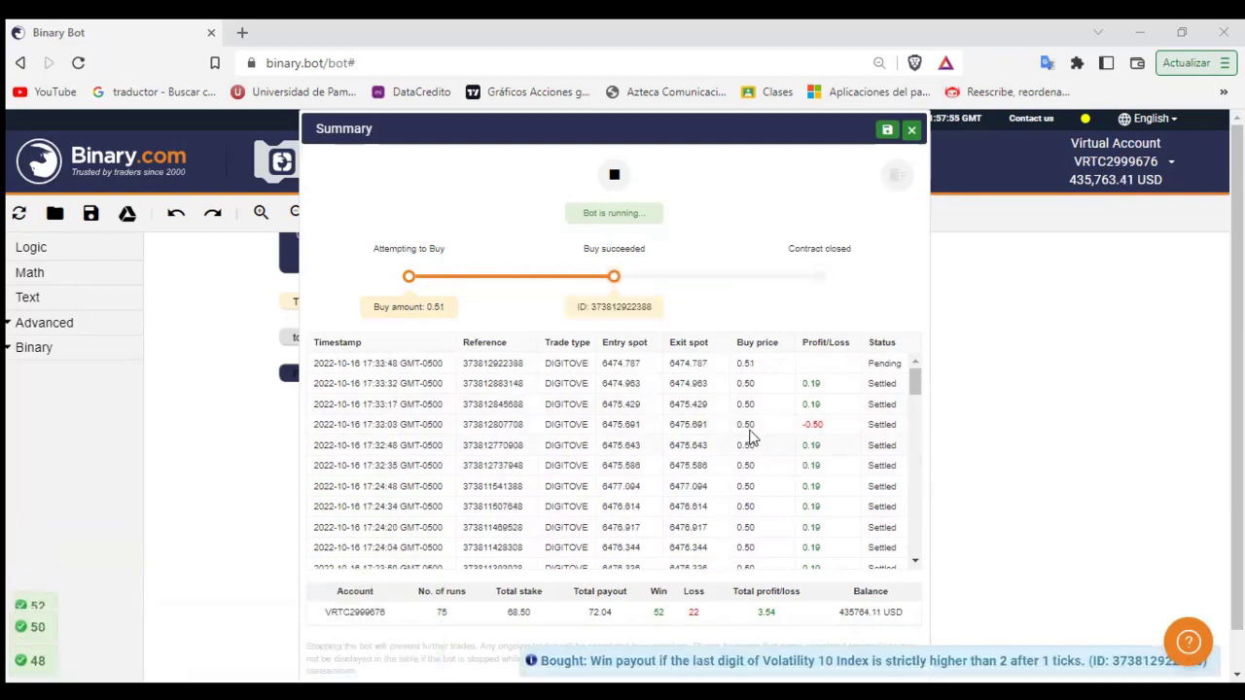
Step: Review the settled trades in the running bot's Summary table and close the Summary
{"action": "scroll", "coordinate": [758, 437], "scroll_direction": "down", "scroll_amount": 2}
{"action": "scroll", "coordinate": [763, 438], "scroll_direction": "down", "scroll_amount": 4}
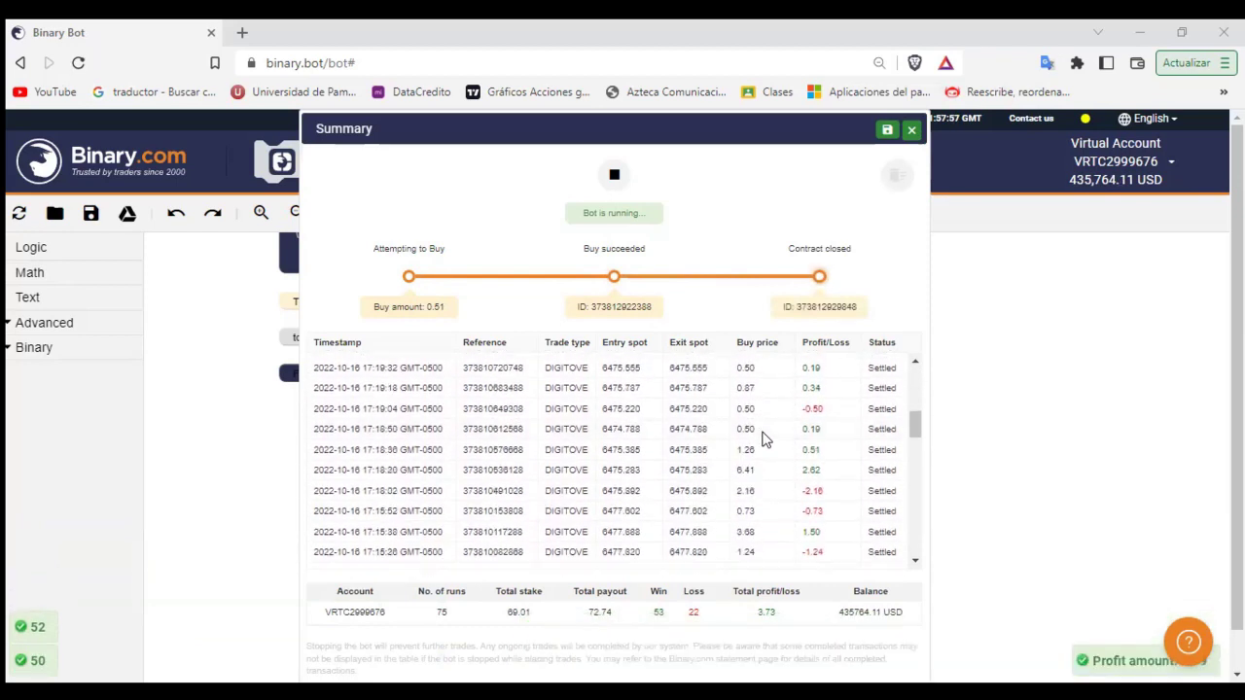
{"action": "scroll", "coordinate": [762, 437], "scroll_direction": "down", "scroll_amount": 2}
{"action": "scroll", "coordinate": [762, 438], "scroll_direction": "up", "scroll_amount": 8}
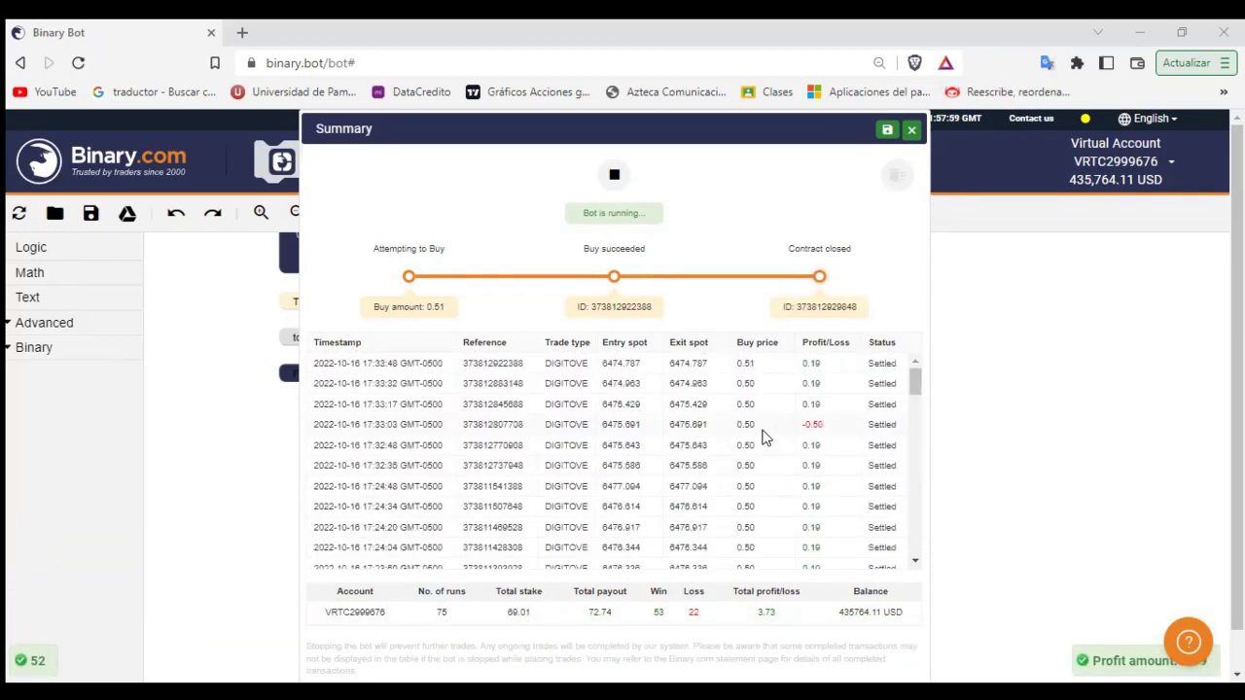
{"action": "left_click", "coordinate": [911, 129]}
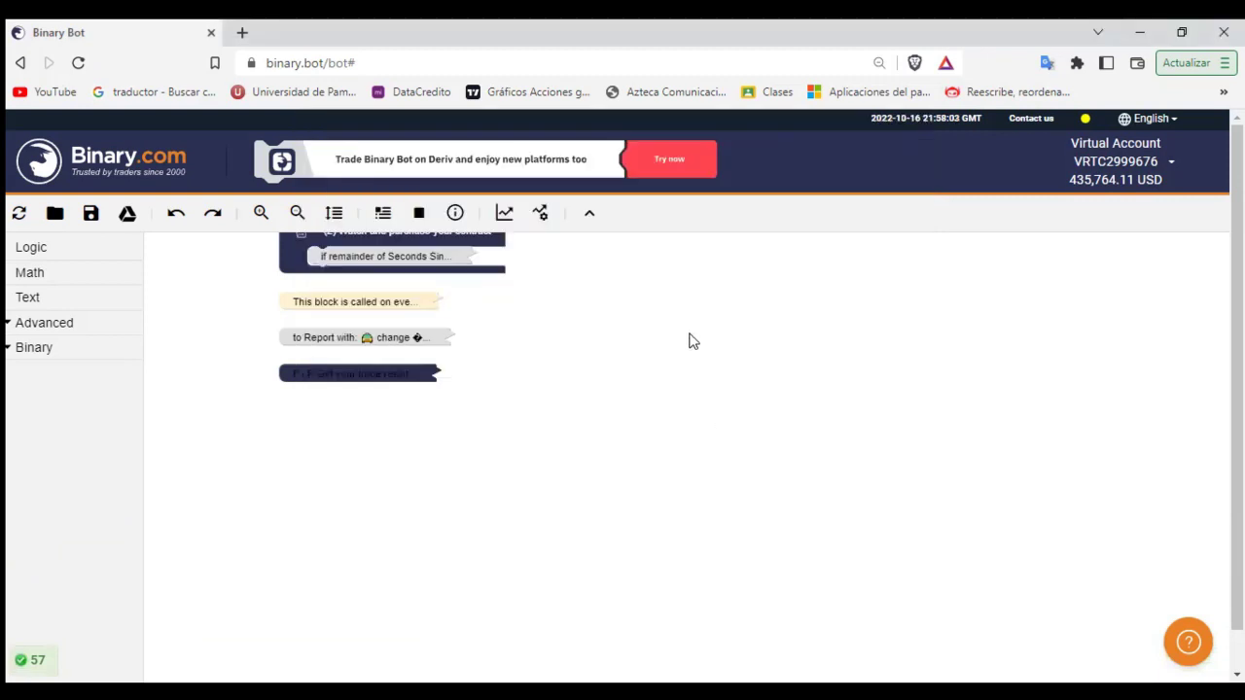
Step: Duplicate the Binary Bot browser tab
{"action": "right_click", "coordinate": [102, 34]}
{"action": "left_click", "coordinate": [204, 161]}
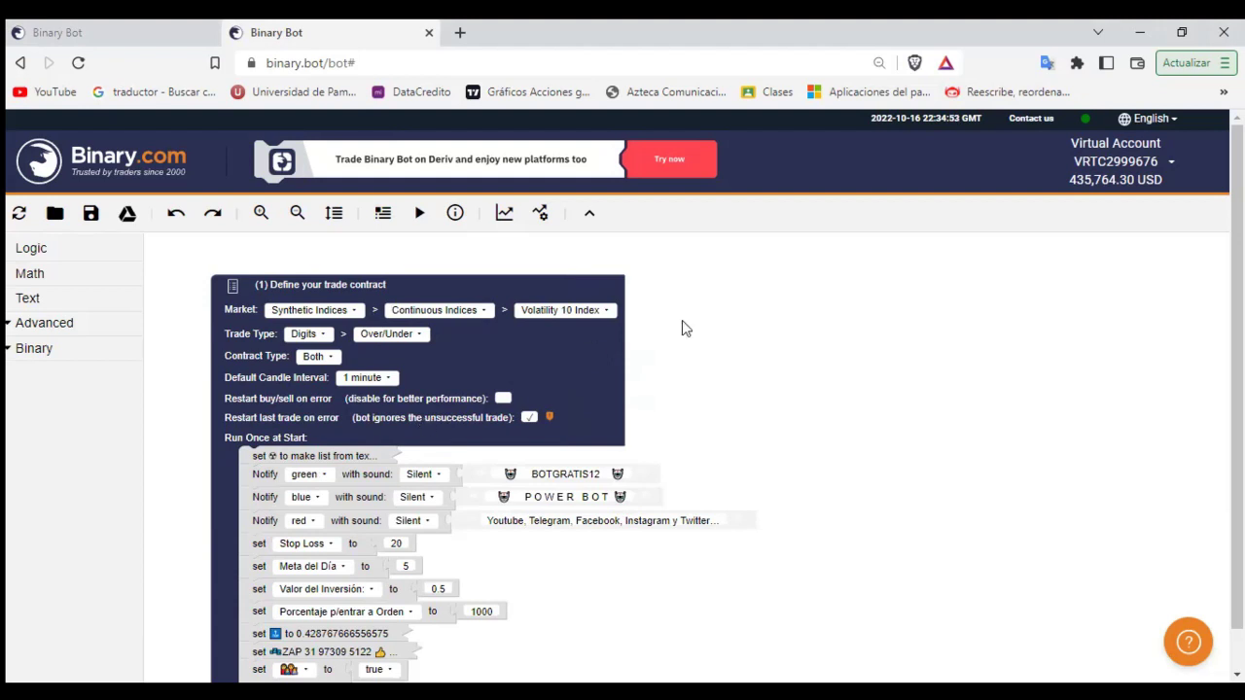
Step: Reset the workspace to the default blocks, discarding unsaved changes, and load the POWER BOT strategy into it
{"action": "left_click", "coordinate": [20, 216]}
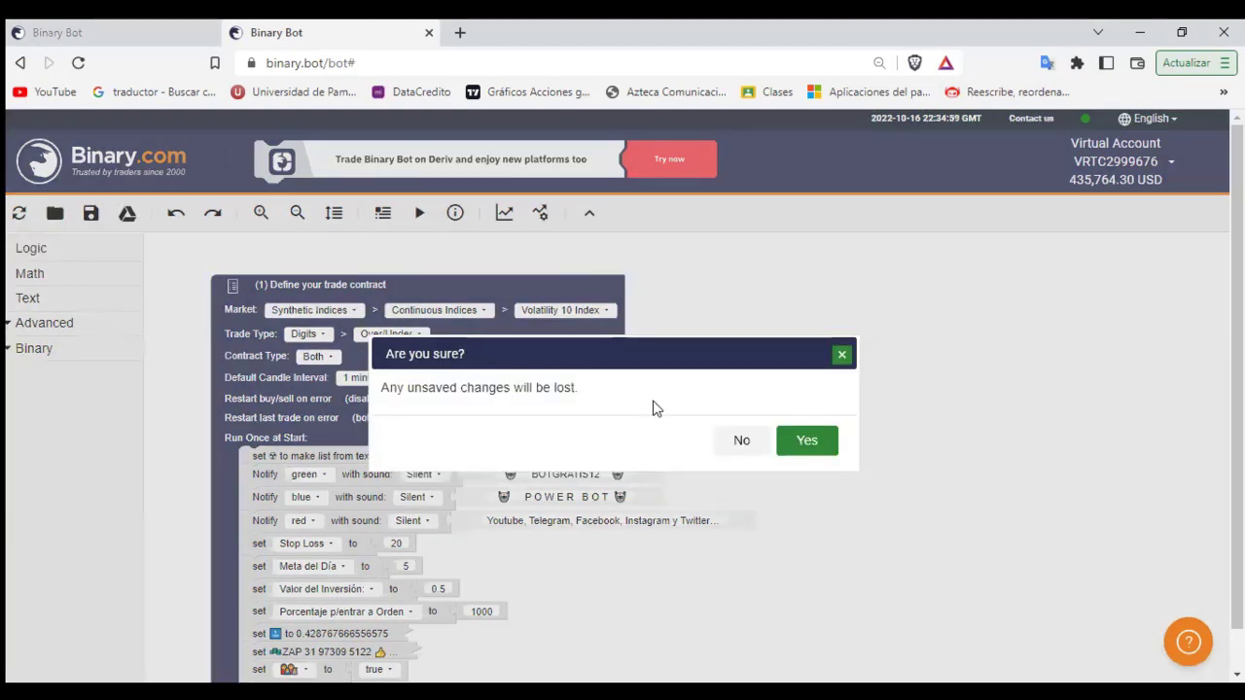
{"action": "left_click", "coordinate": [822, 452]}
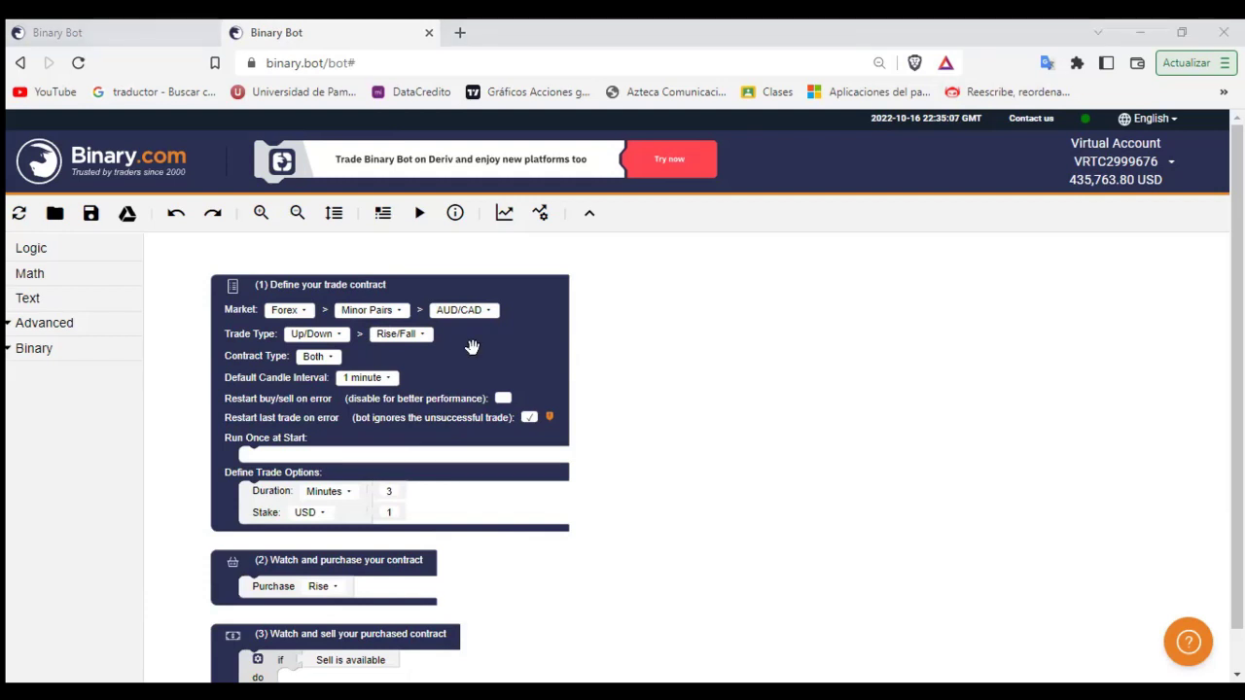
{"action": "left_click_drag", "start_coordinate": [471, 347], "coordinate": [471, 347]}
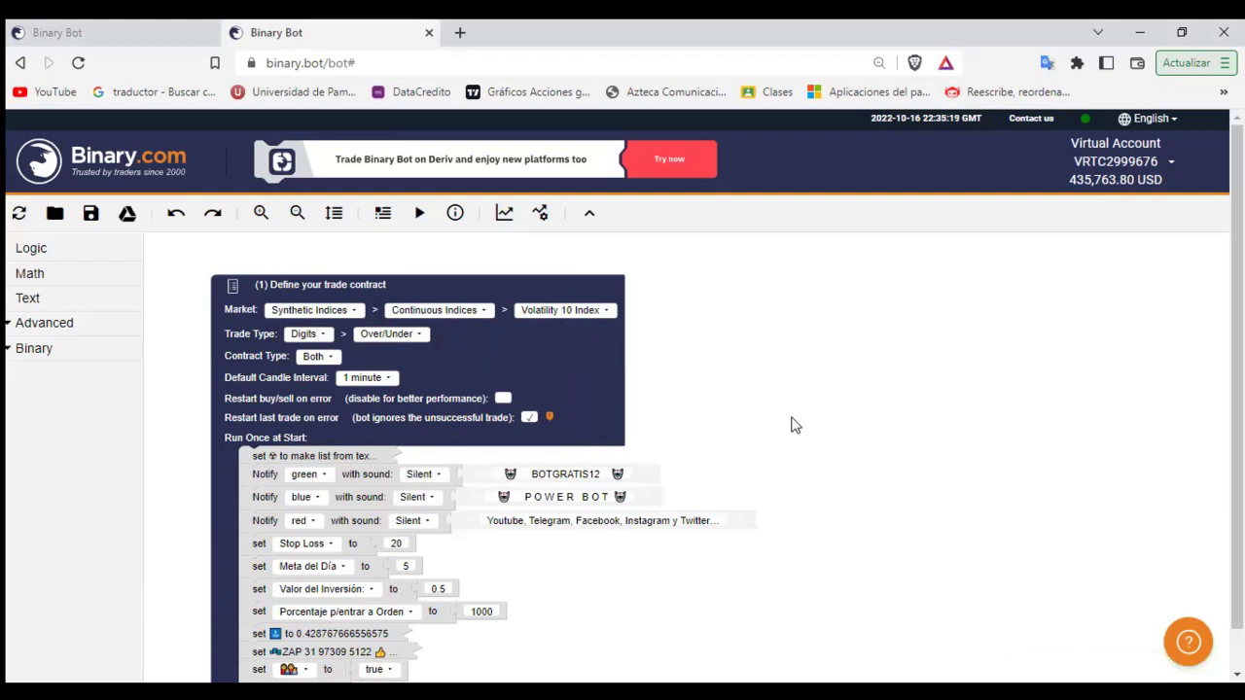
Step: Set Valor del Inversión to 1 and Porcentaje p/entrar a Orden to 10 in the Run Once at Start section
{"action": "scroll", "coordinate": [786, 409], "scroll_direction": "down", "scroll_amount": 2}
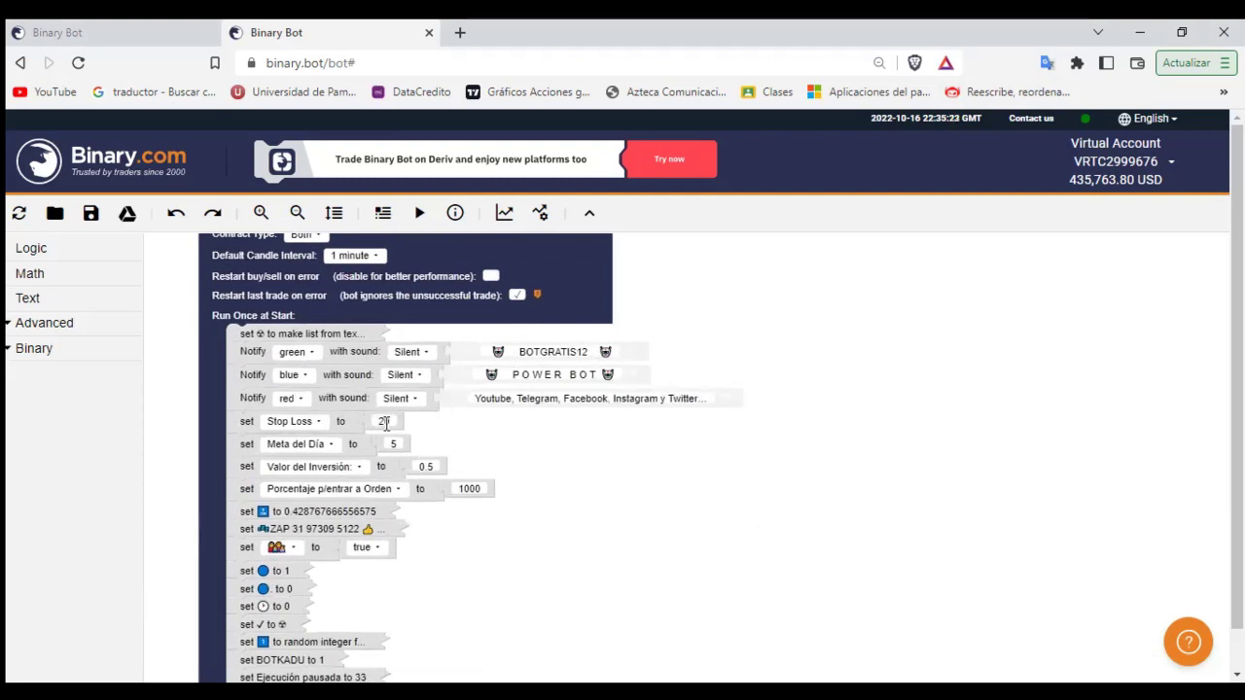
{"action": "left_click", "coordinate": [428, 467]}
{"action": "type", "text": "1"}
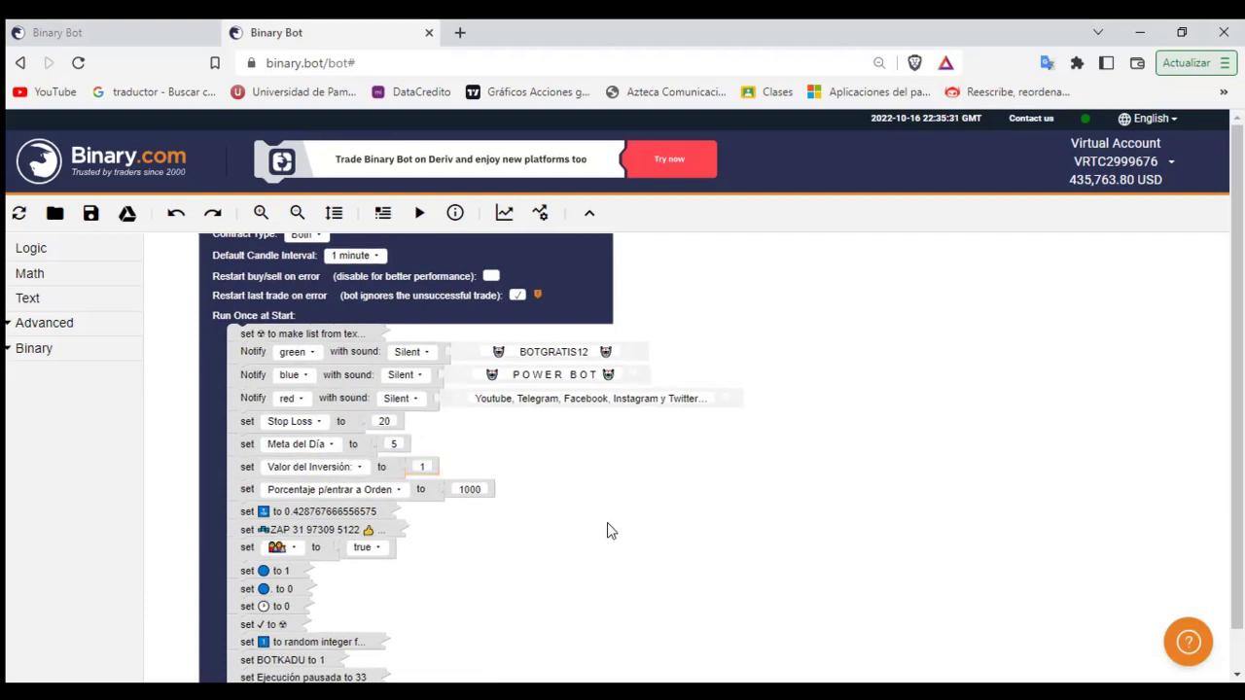
{"action": "left_click", "coordinate": [484, 491]}
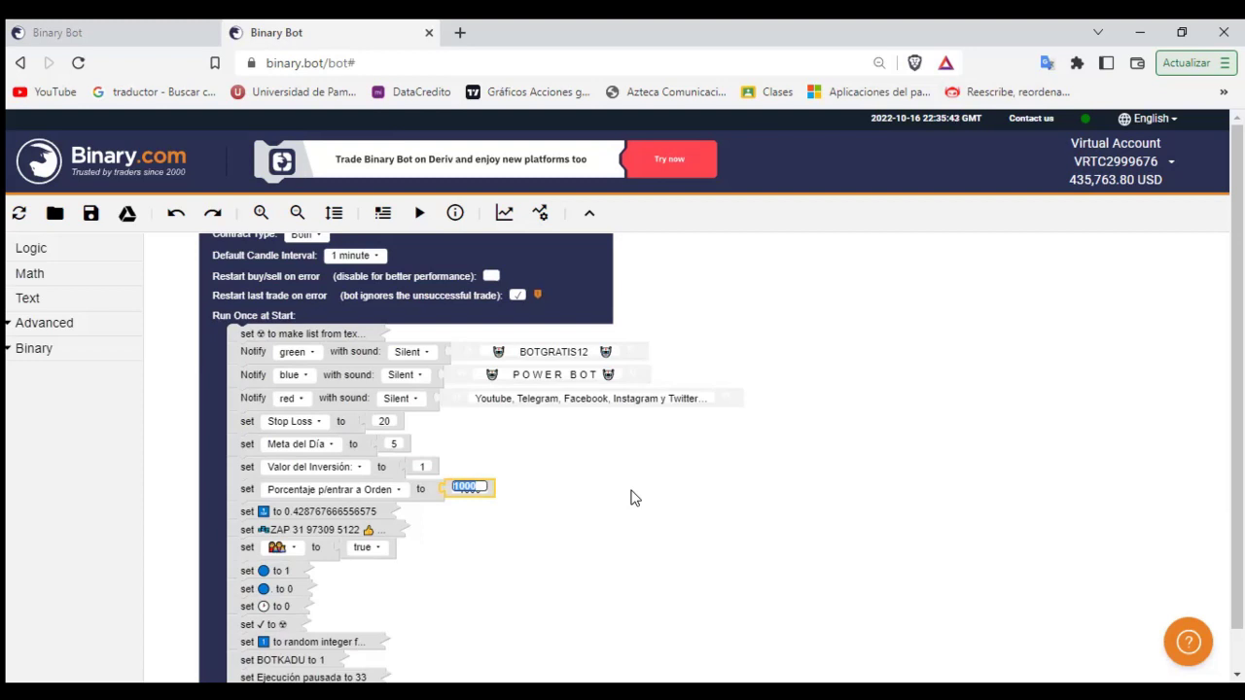
{"action": "type", "text": "10"}
{"action": "key", "text": "Return"}
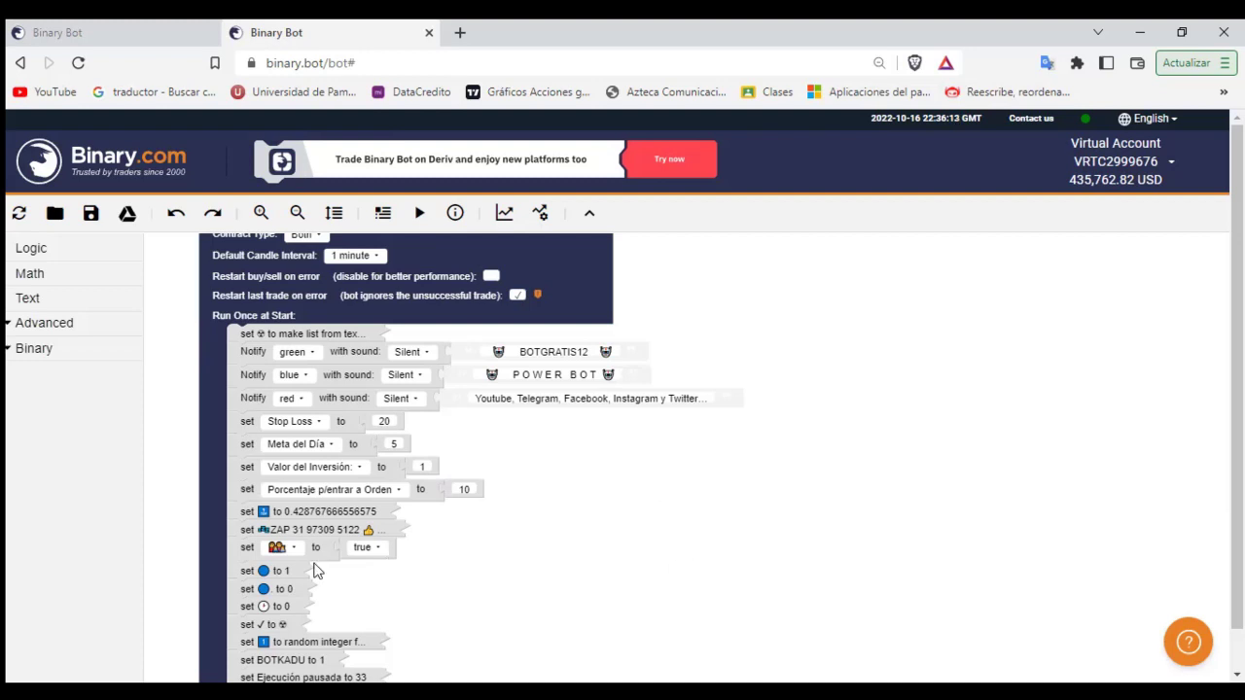
Step: Collapse the variable block set to true below Porcentaje p/entrar a Orden
{"action": "right_click", "coordinate": [239, 548]}
{"action": "left_click", "coordinate": [311, 445]}
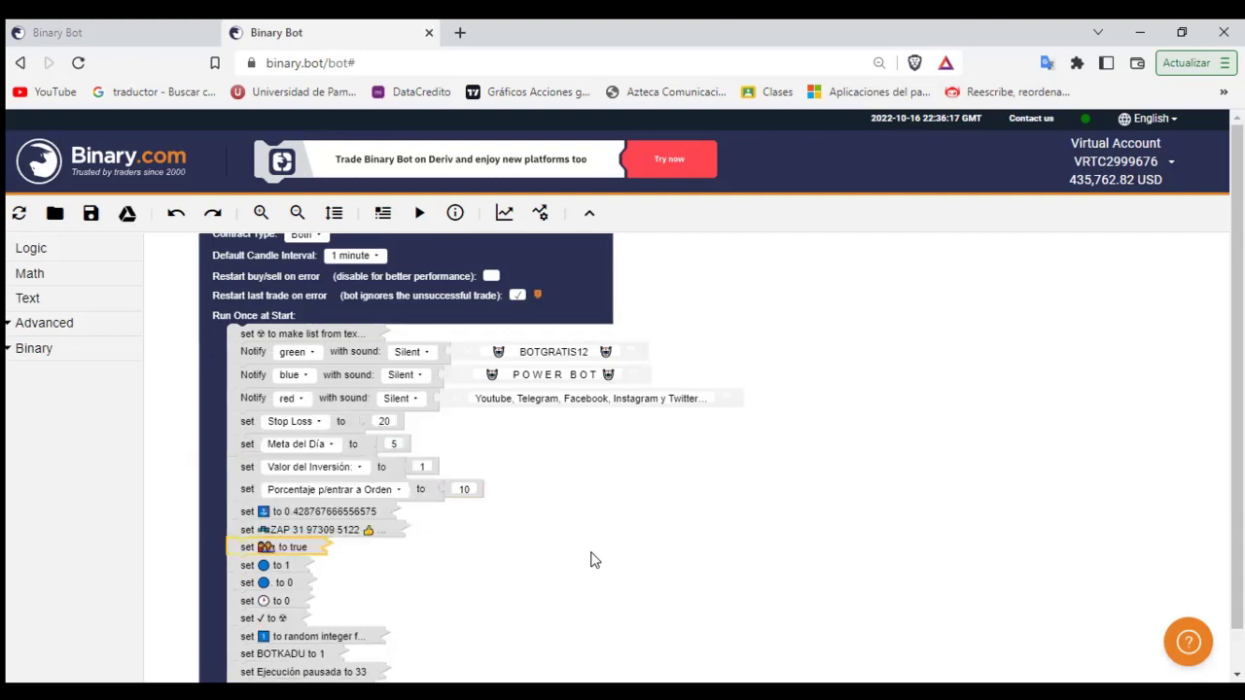
Step: Realign the workspace blocks into a vertical column
{"action": "scroll", "coordinate": [695, 427], "scroll_direction": "down", "scroll_amount": 3}
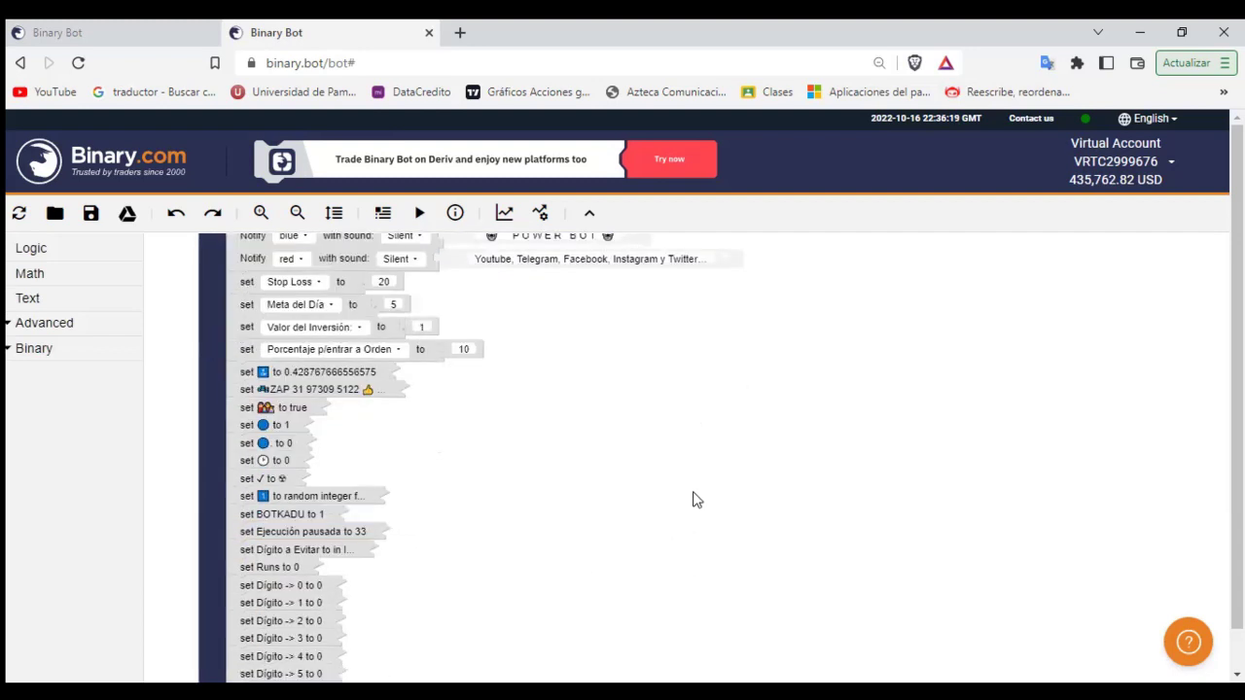
{"action": "scroll", "coordinate": [734, 462], "scroll_direction": "down", "scroll_amount": 5}
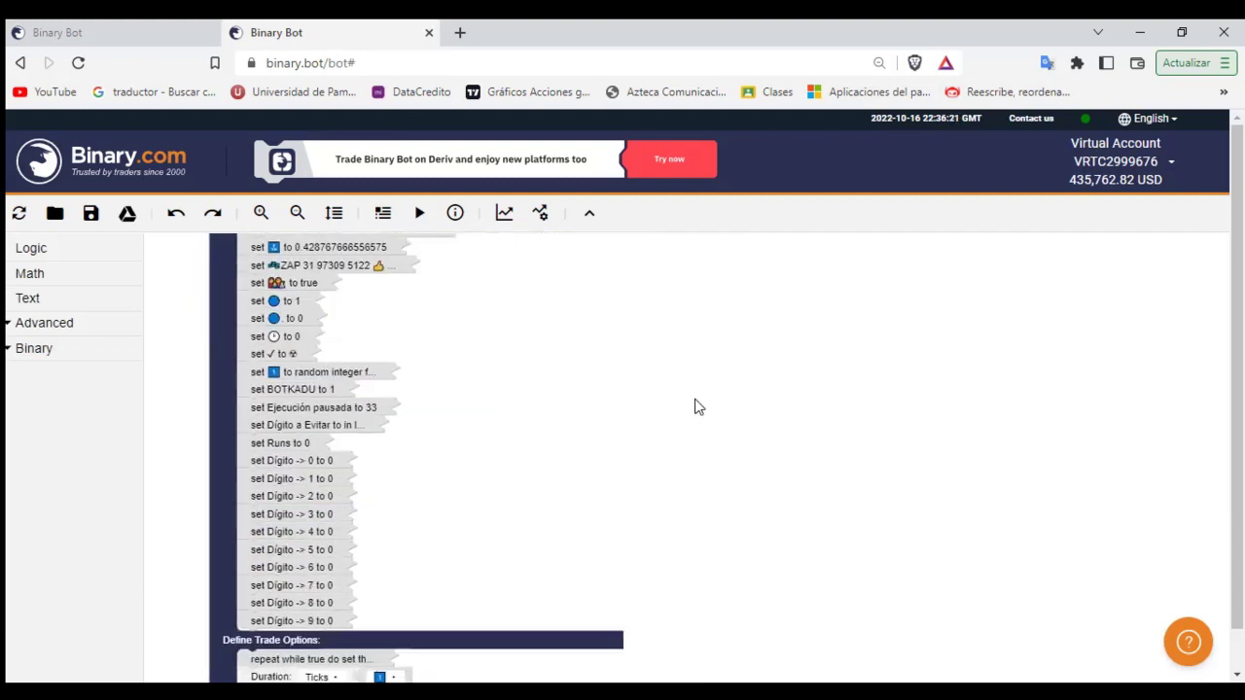
{"action": "scroll", "coordinate": [722, 416], "scroll_direction": "down", "scroll_amount": 3}
{"action": "left_click", "coordinate": [328, 218]}
Step: Expand the "Get your trade result and trade again" block on free canvas space and set its Run After time to 5 seconds
{"action": "left_click_drag", "start_coordinate": [304, 484], "coordinate": [825, 368]}
{"action": "right_click", "coordinate": [826, 368]}
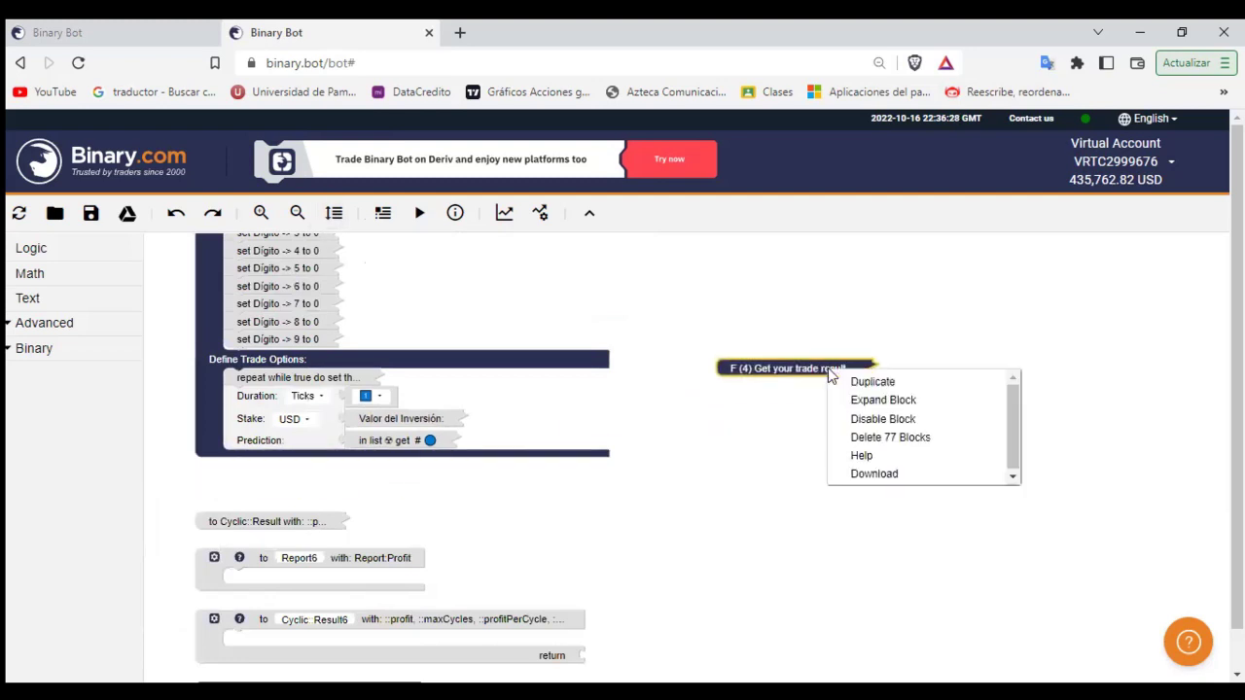
{"action": "left_click", "coordinate": [884, 399]}
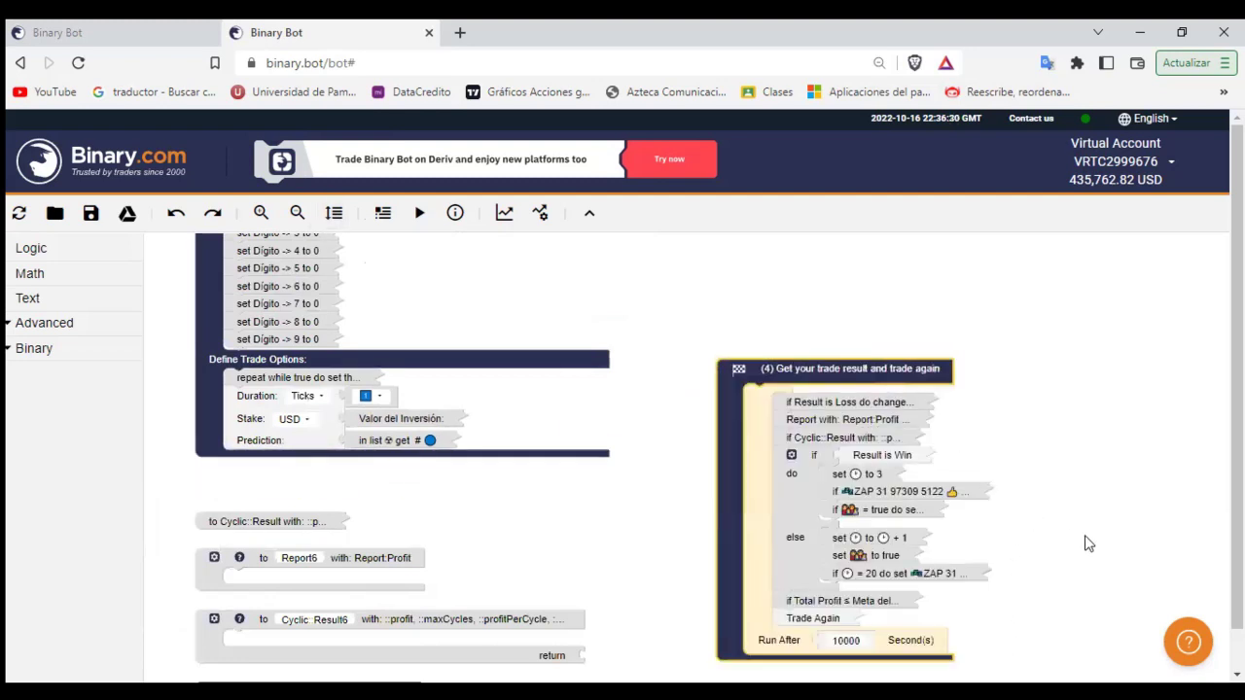
{"action": "left_click", "coordinate": [752, 538]}
{"action": "type", "text": "5"}
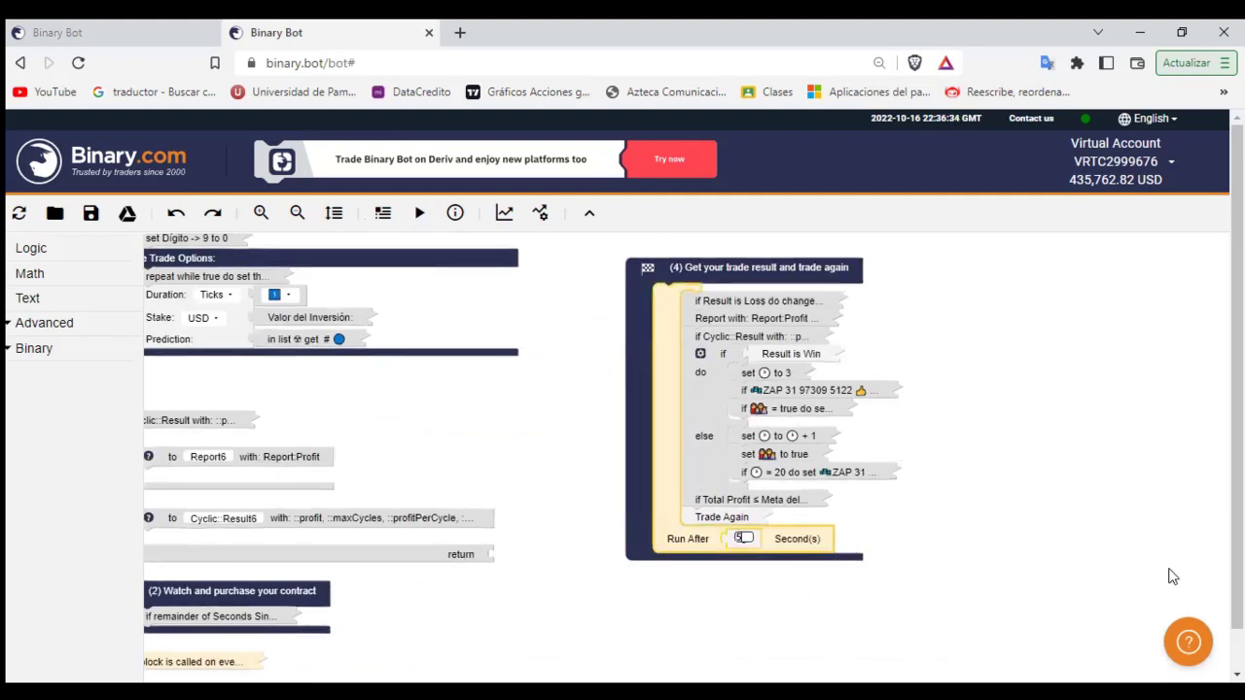
{"action": "left_click", "coordinate": [1118, 521]}
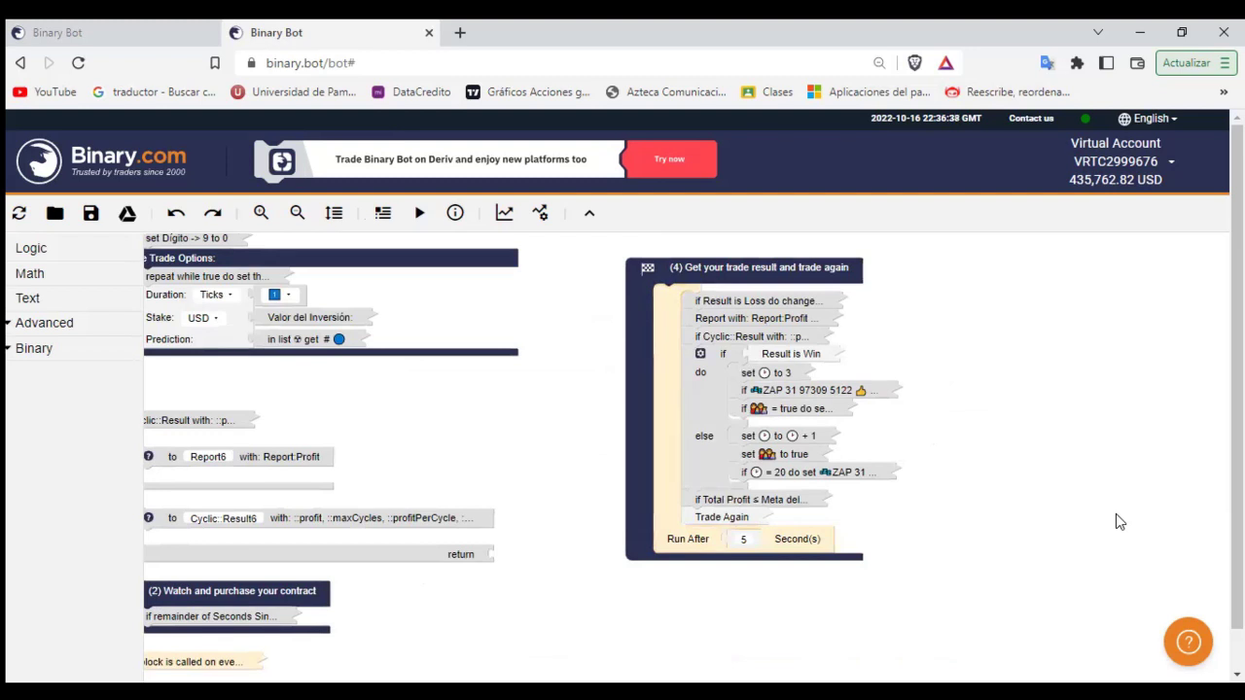
Step: Collapse the "Get your trade result and trade again" block and realign all blocks into a vertical column
{"action": "left_click", "coordinate": [640, 382]}
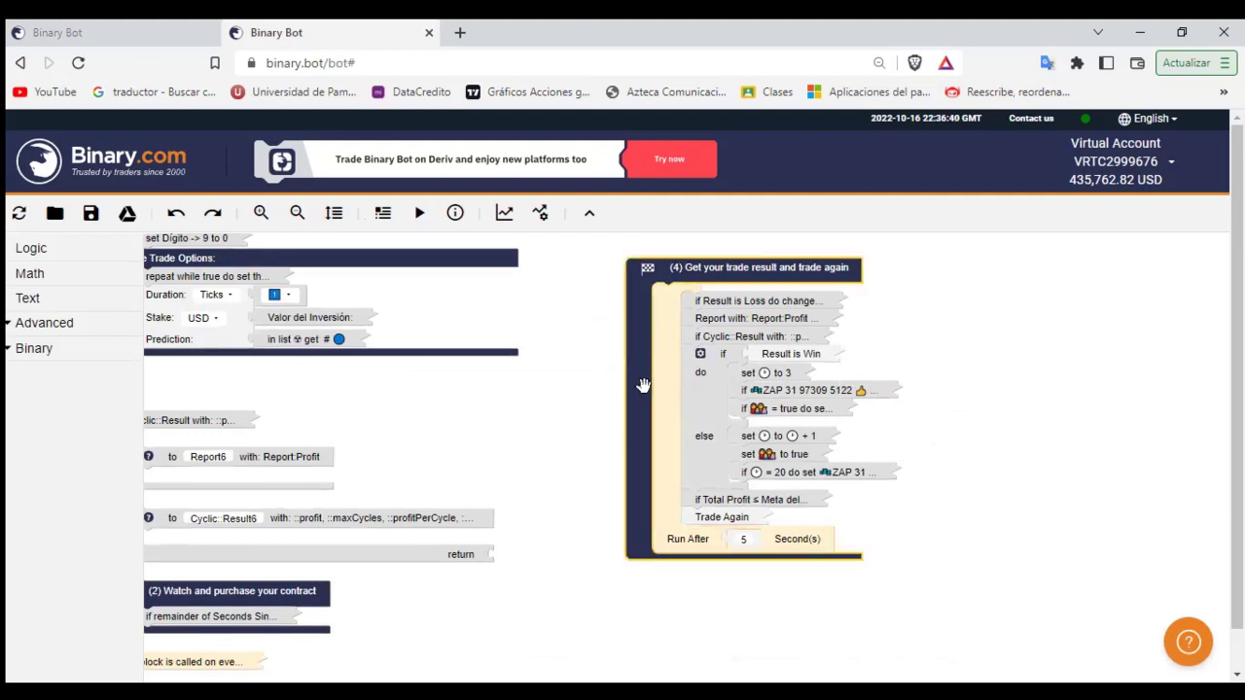
{"action": "right_click", "coordinate": [634, 374]}
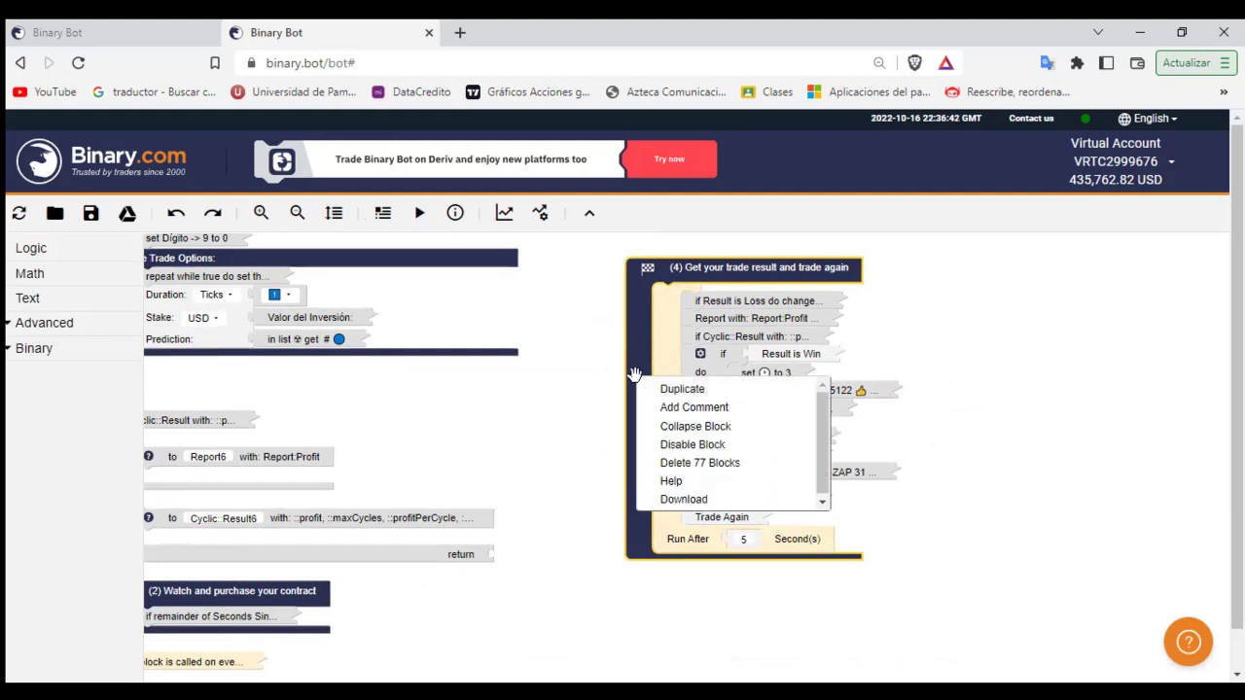
{"action": "left_click", "coordinate": [689, 426]}
{"action": "left_click", "coordinate": [347, 221]}
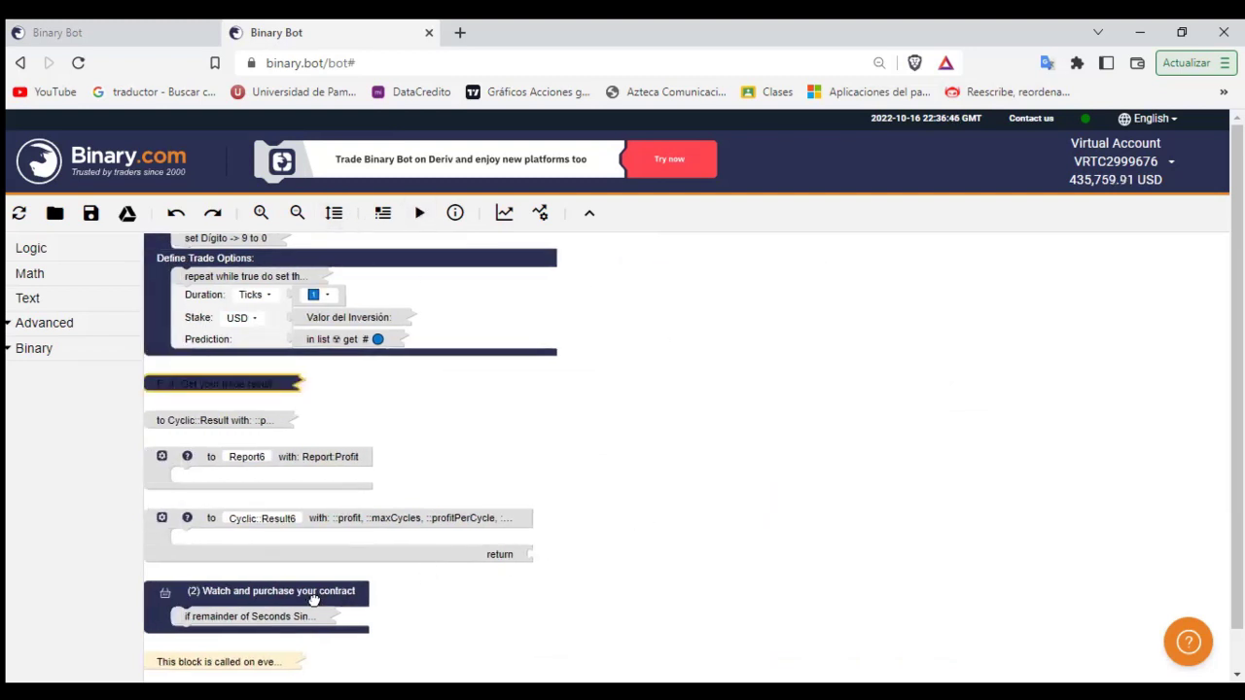
Step: Move the "Watch and purchase your contract" block to free canvas space and expand its if block and the remainder condition
{"action": "left_click_drag", "start_coordinate": [311, 597], "coordinate": [743, 323]}
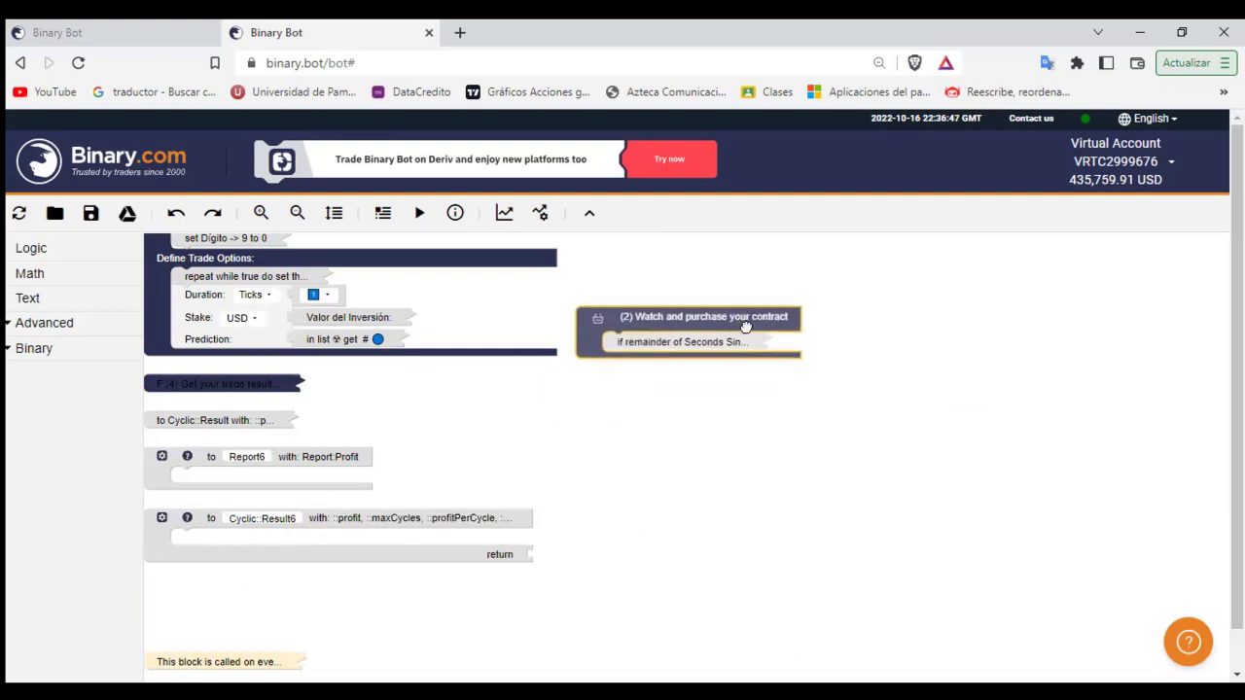
{"action": "right_click", "coordinate": [688, 343]}
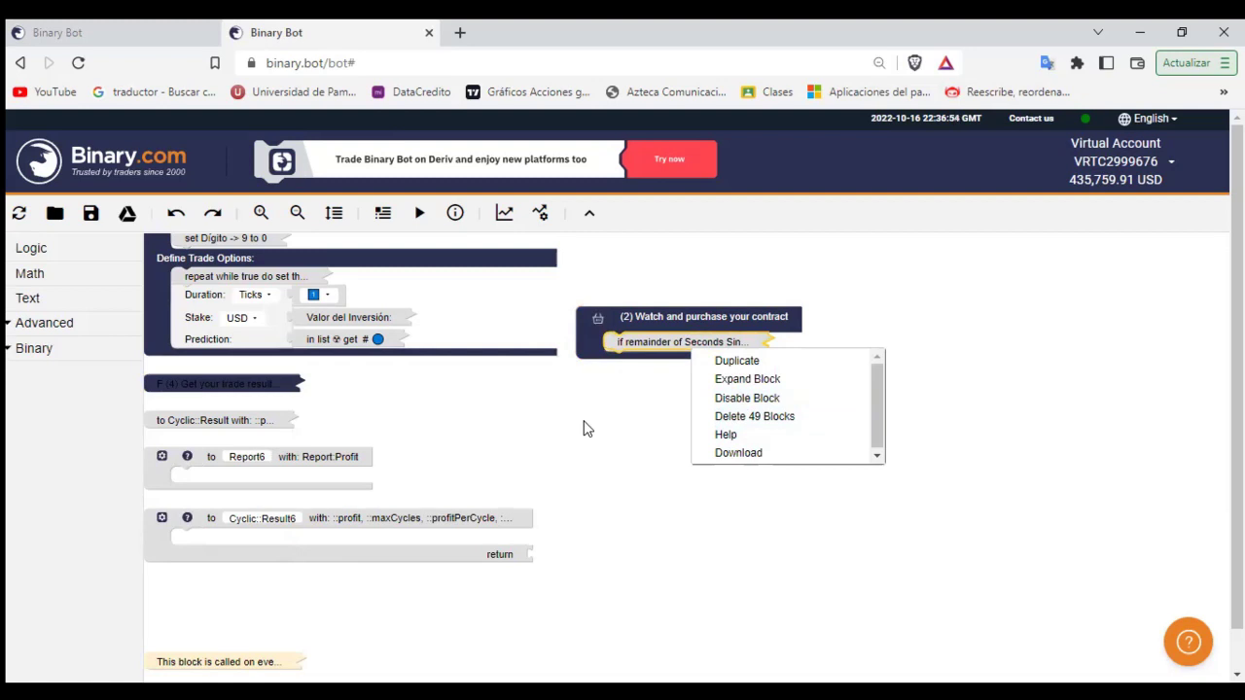
{"action": "left_click", "coordinate": [731, 380]}
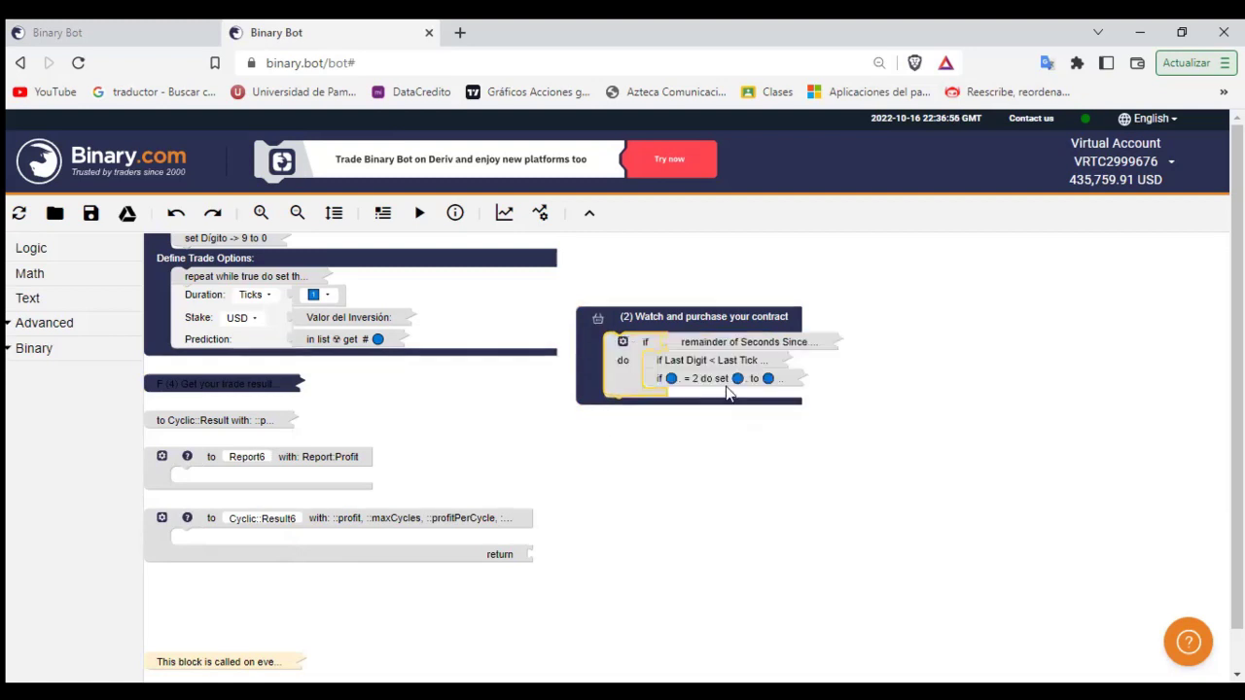
{"action": "right_click", "coordinate": [700, 340]}
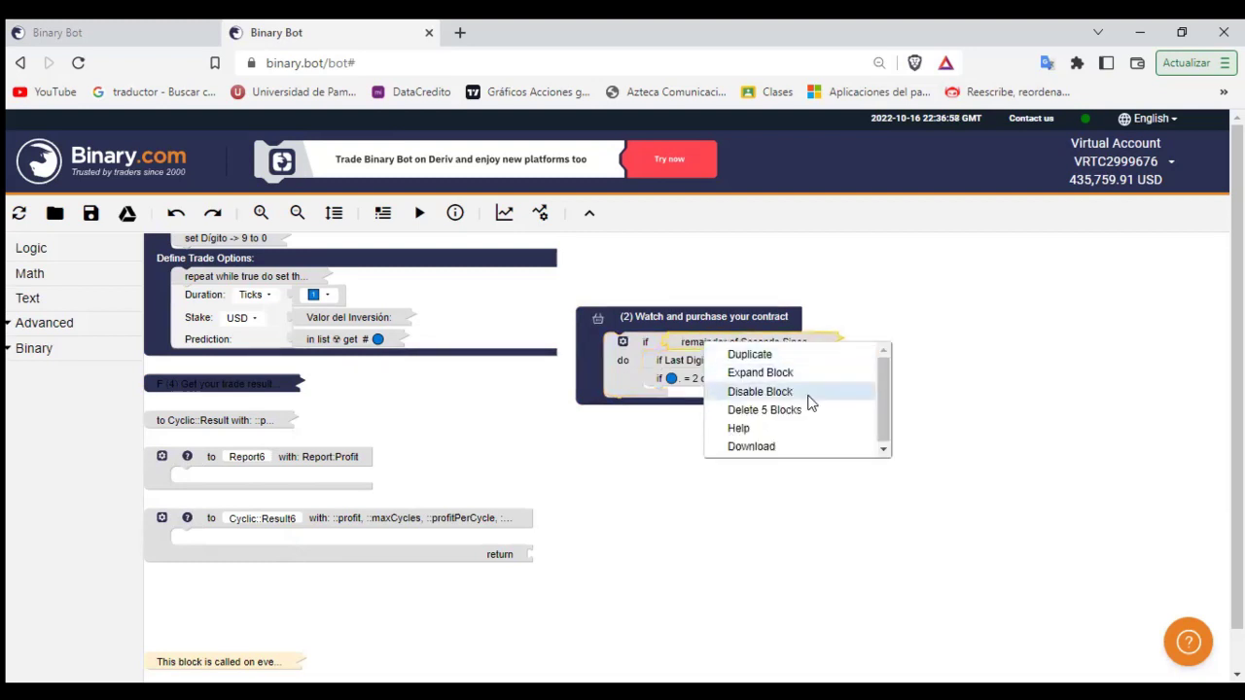
{"action": "left_click", "coordinate": [762, 376]}
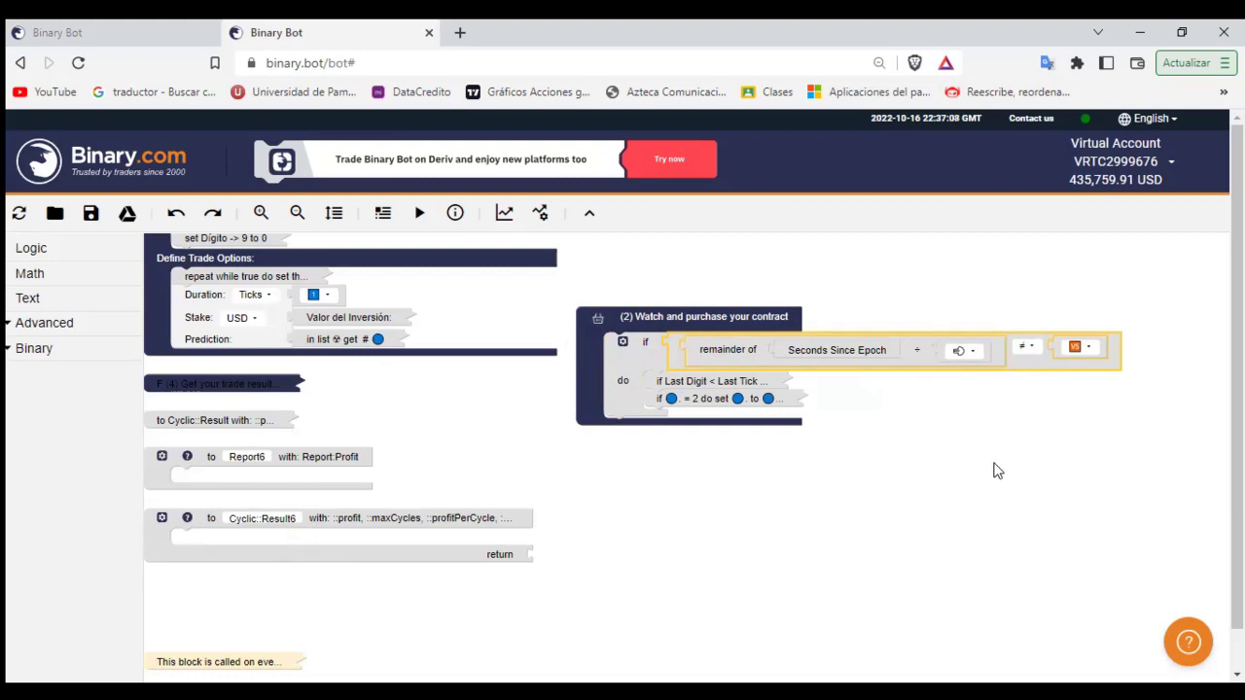
Step: Expand the "if Last Digit < Last Tick" block and its condition to inspect them, and collapse the block again
{"action": "left_click", "coordinate": [696, 381]}
{"action": "right_click", "coordinate": [697, 382]}
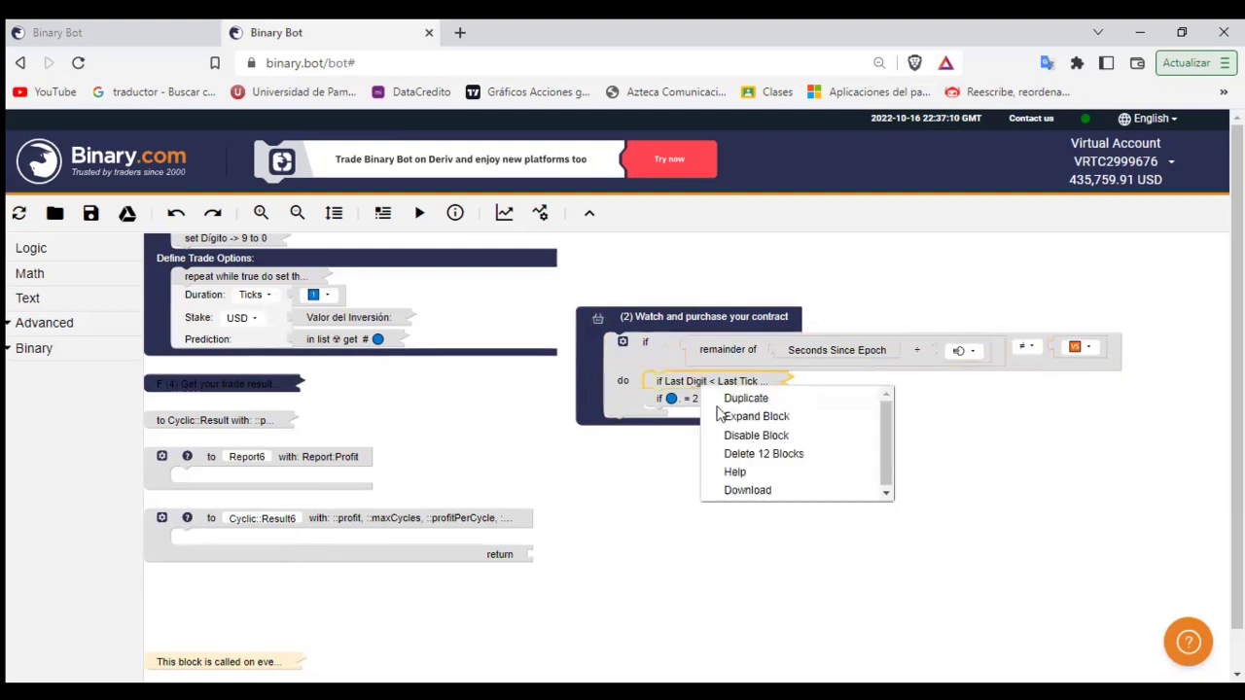
{"action": "left_click", "coordinate": [755, 416]}
{"action": "right_click", "coordinate": [785, 382]}
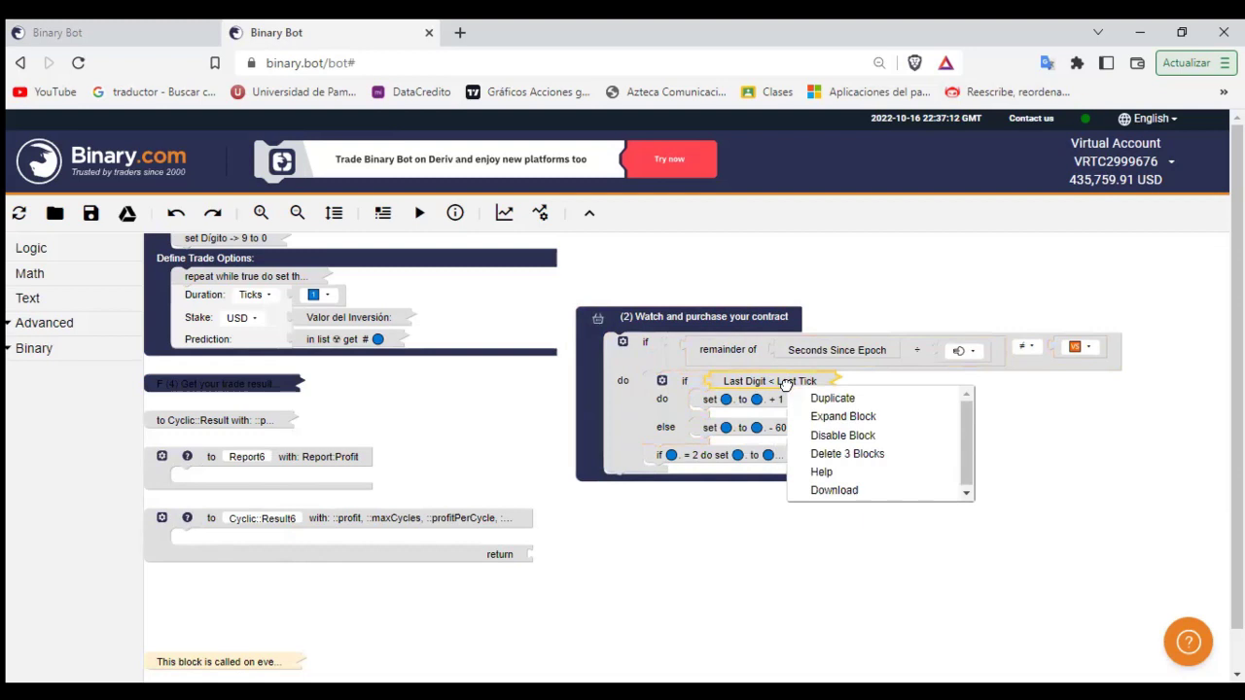
{"action": "left_click", "coordinate": [828, 418]}
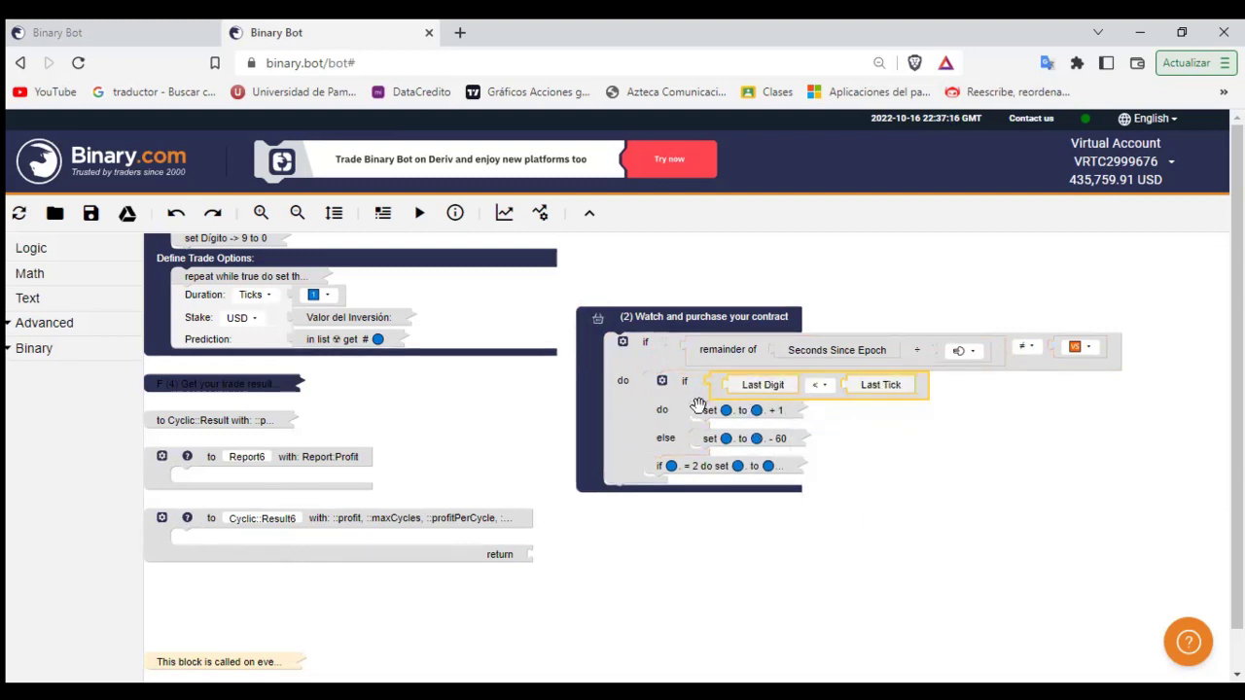
{"action": "right_click", "coordinate": [661, 399]}
{"action": "left_click", "coordinate": [731, 449]}
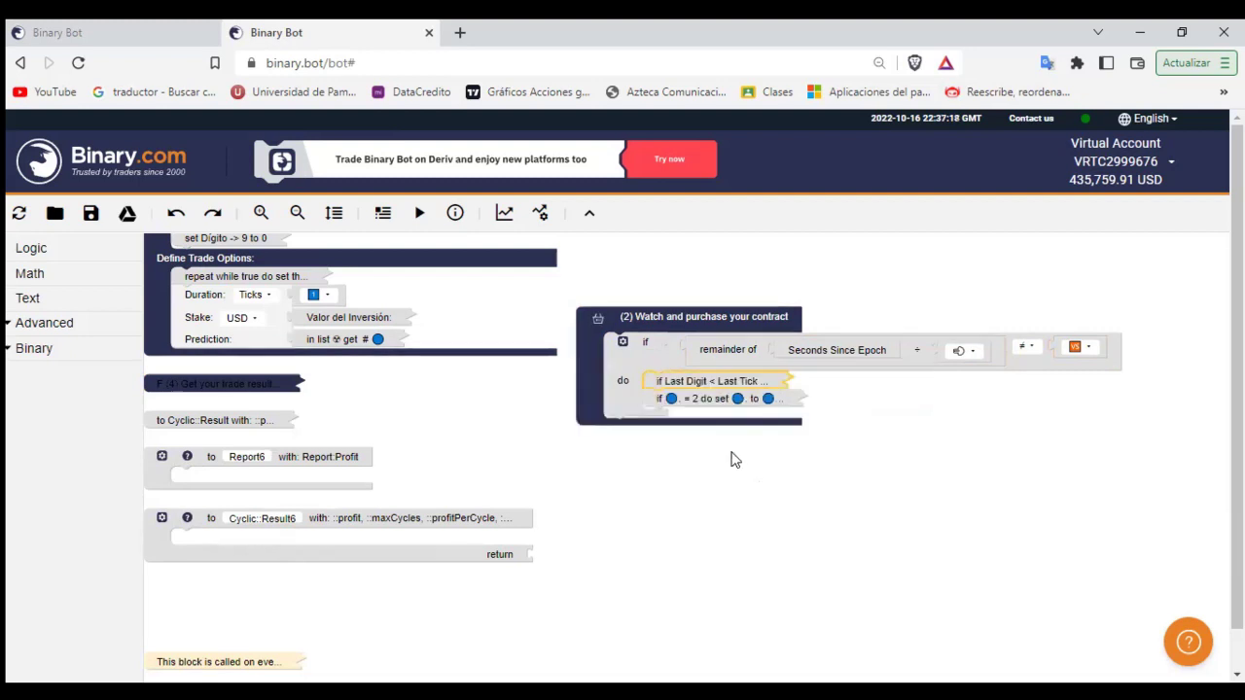
Step: Expand the "= 2" if block inside "Watch and purchase your contract" and its nested "✓ ≠ 0" if/else-if block
{"action": "right_click", "coordinate": [673, 398]}
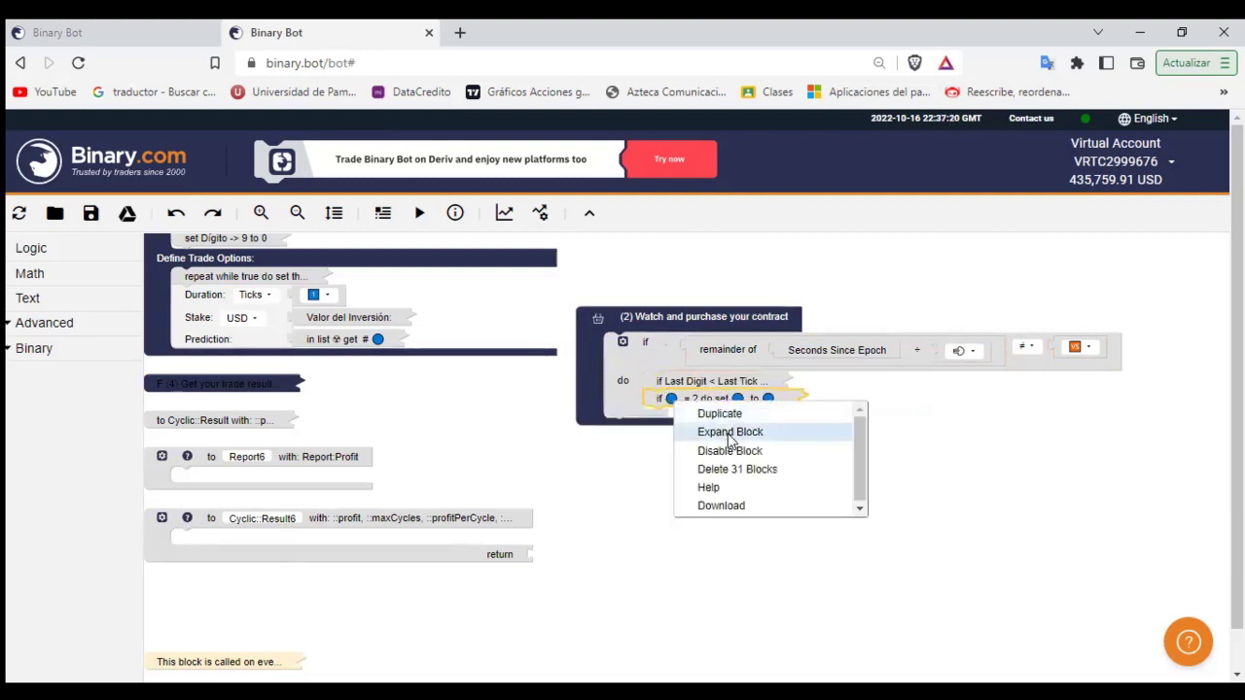
{"action": "left_click", "coordinate": [729, 431]}
{"action": "right_click", "coordinate": [728, 445]}
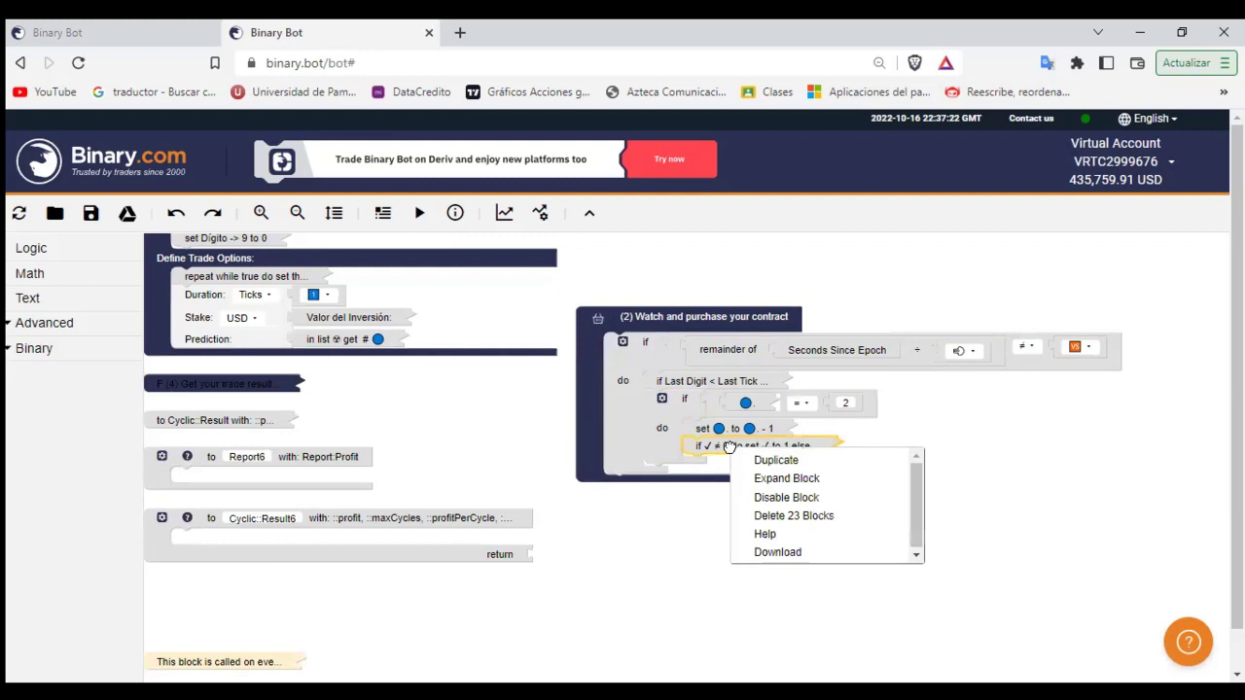
{"action": "left_click", "coordinate": [772, 477]}
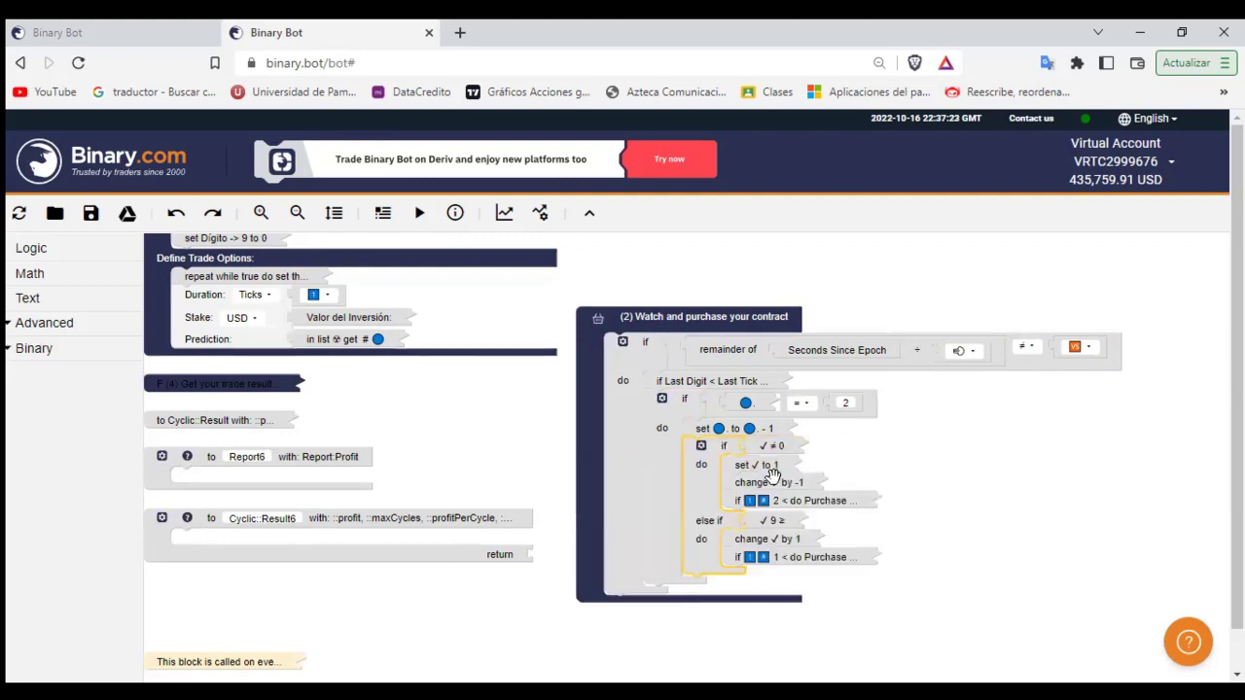
Step: Expand the two innermost if blocks with the "2 <" and "1 <" conditions to inspect their Purchase actions
{"action": "right_click", "coordinate": [794, 503]}
{"action": "left_click", "coordinate": [823, 540]}
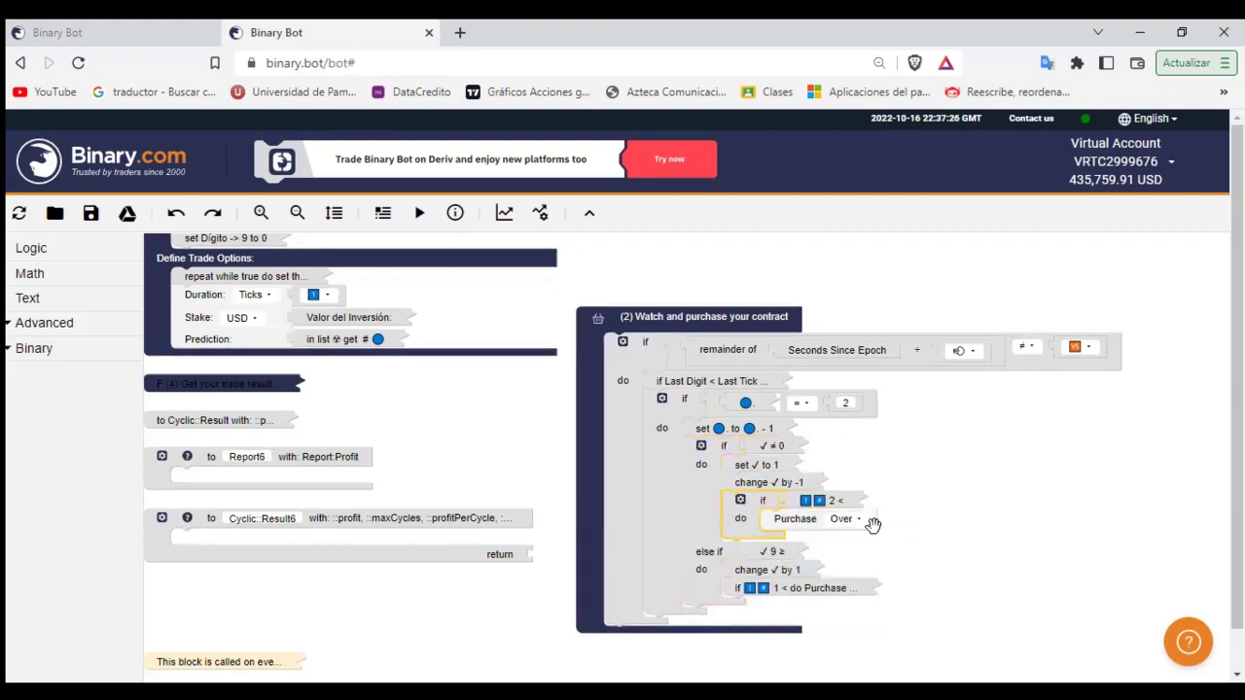
{"action": "left_click", "coordinate": [807, 590]}
{"action": "right_click", "coordinate": [807, 590]}
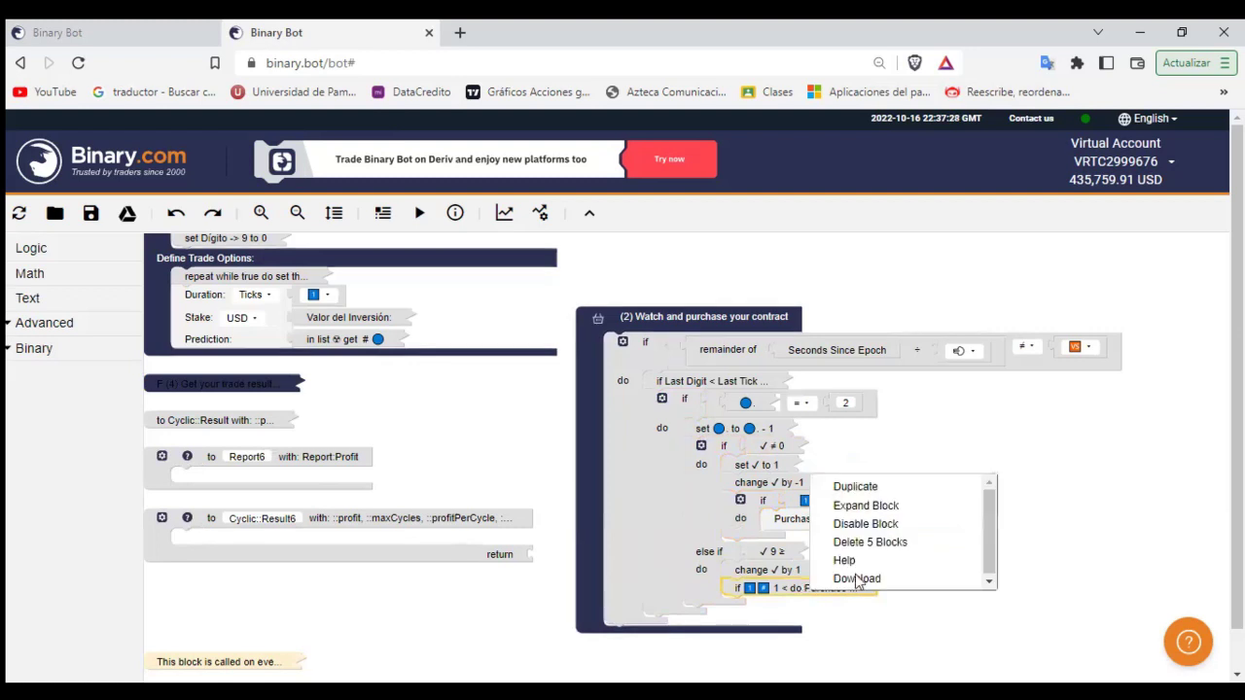
{"action": "left_click", "coordinate": [864, 506]}
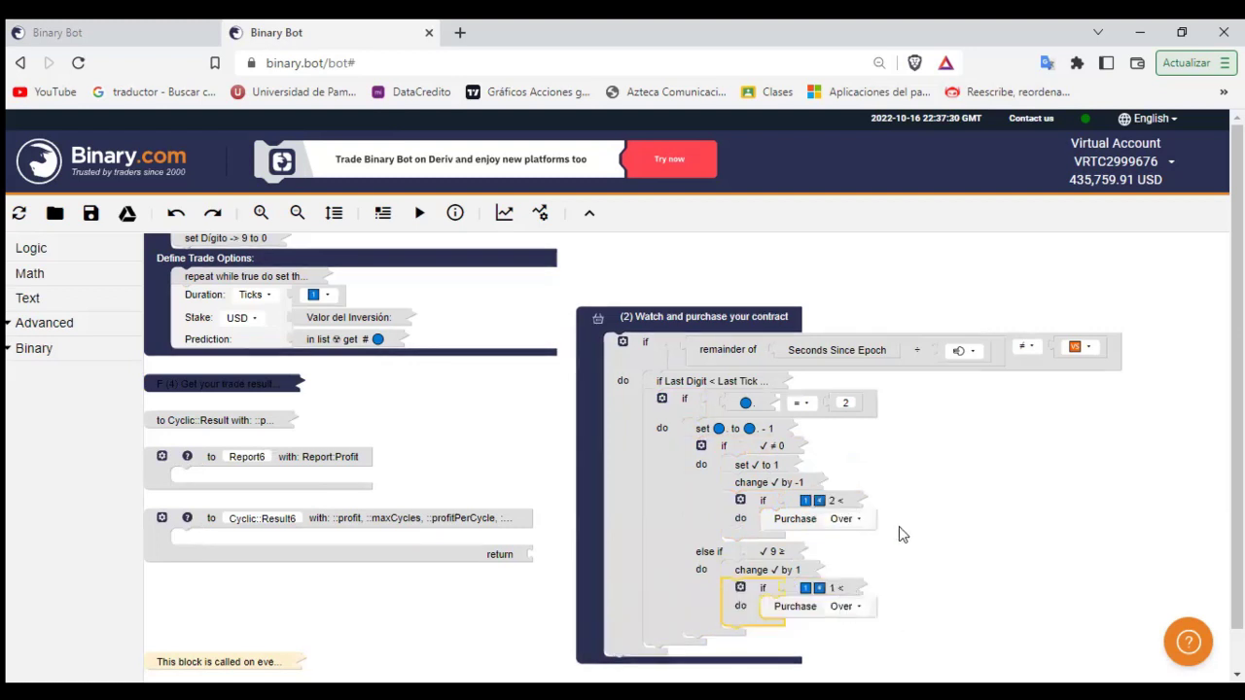
Step: Collapse the remainder if block and the "Watch and purchase your contract" block, and realign all blocks into a vertical column
{"action": "right_click", "coordinate": [633, 401]}
{"action": "left_click", "coordinate": [713, 451]}
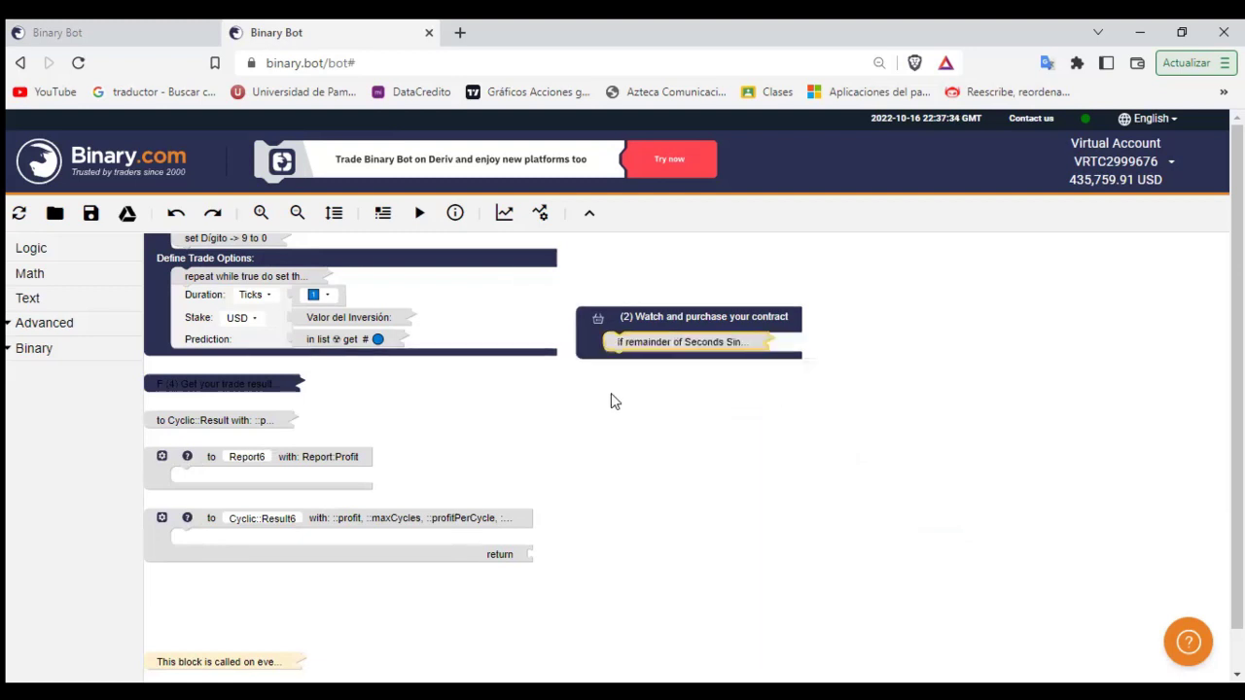
{"action": "right_click", "coordinate": [591, 329]}
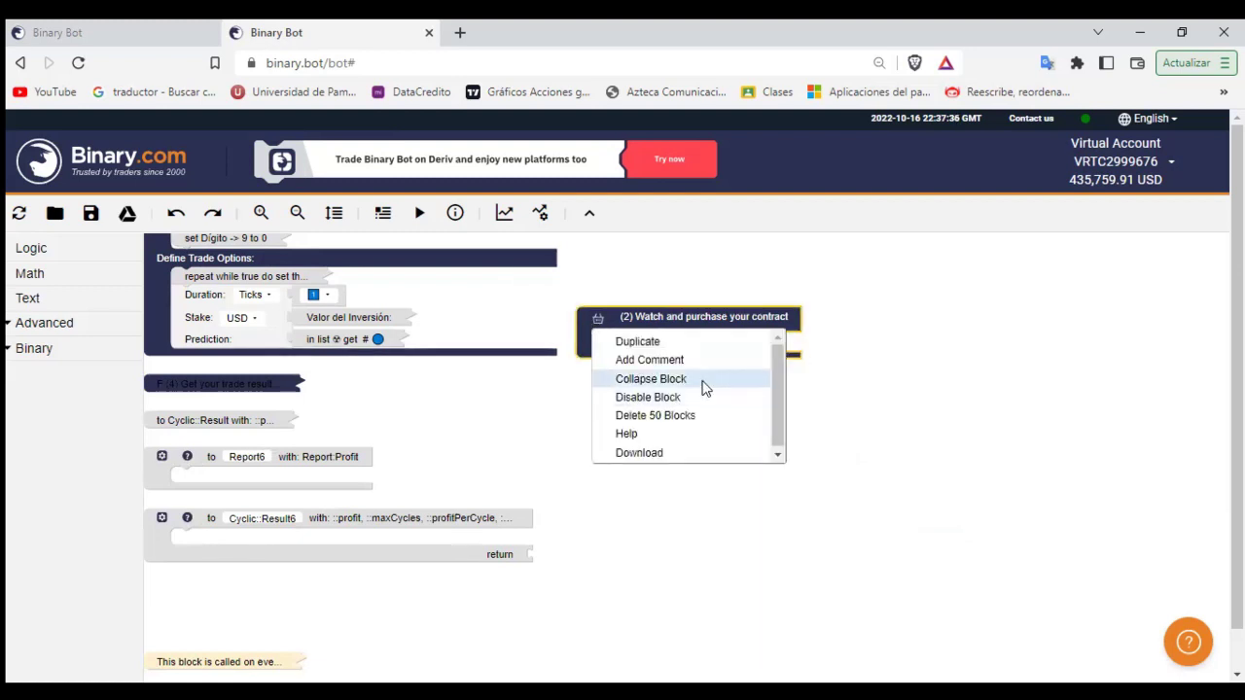
{"action": "left_click", "coordinate": [701, 381]}
{"action": "left_click", "coordinate": [333, 212]}
Step: Run the POWER BOT strategy on the virtual account
{"action": "scroll", "coordinate": [803, 496], "scroll_direction": "up", "scroll_amount": 3}
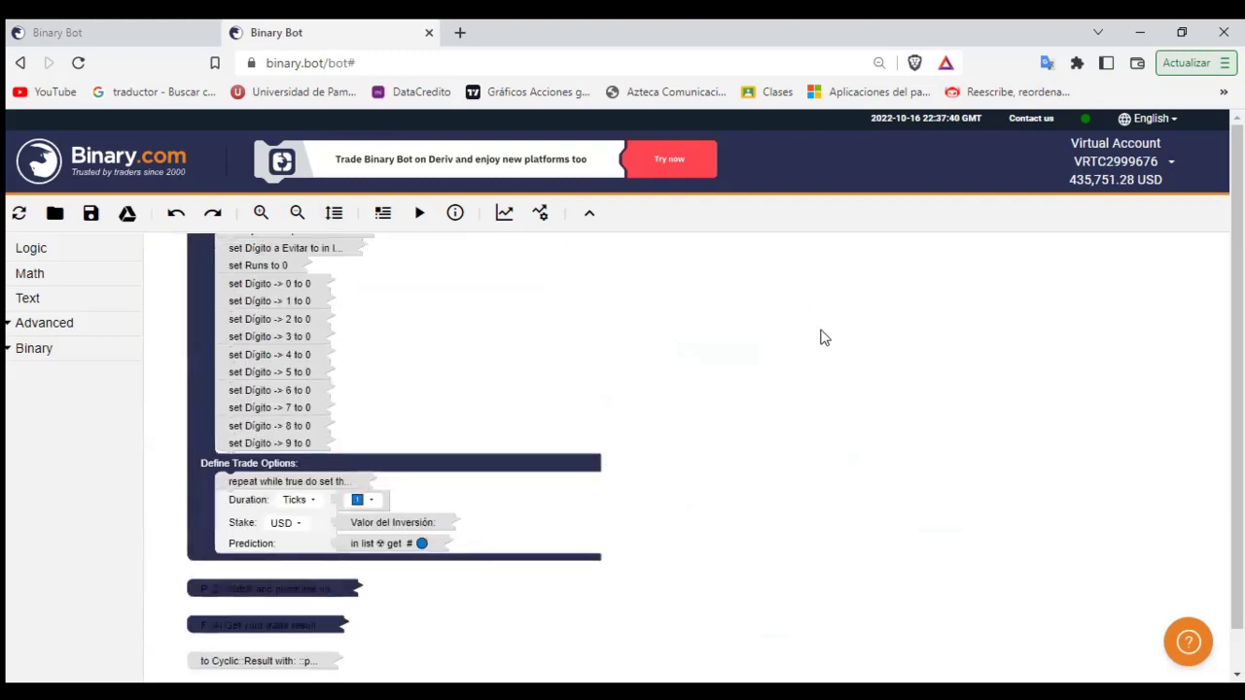
{"action": "scroll", "coordinate": [828, 429], "scroll_direction": "up", "scroll_amount": 2}
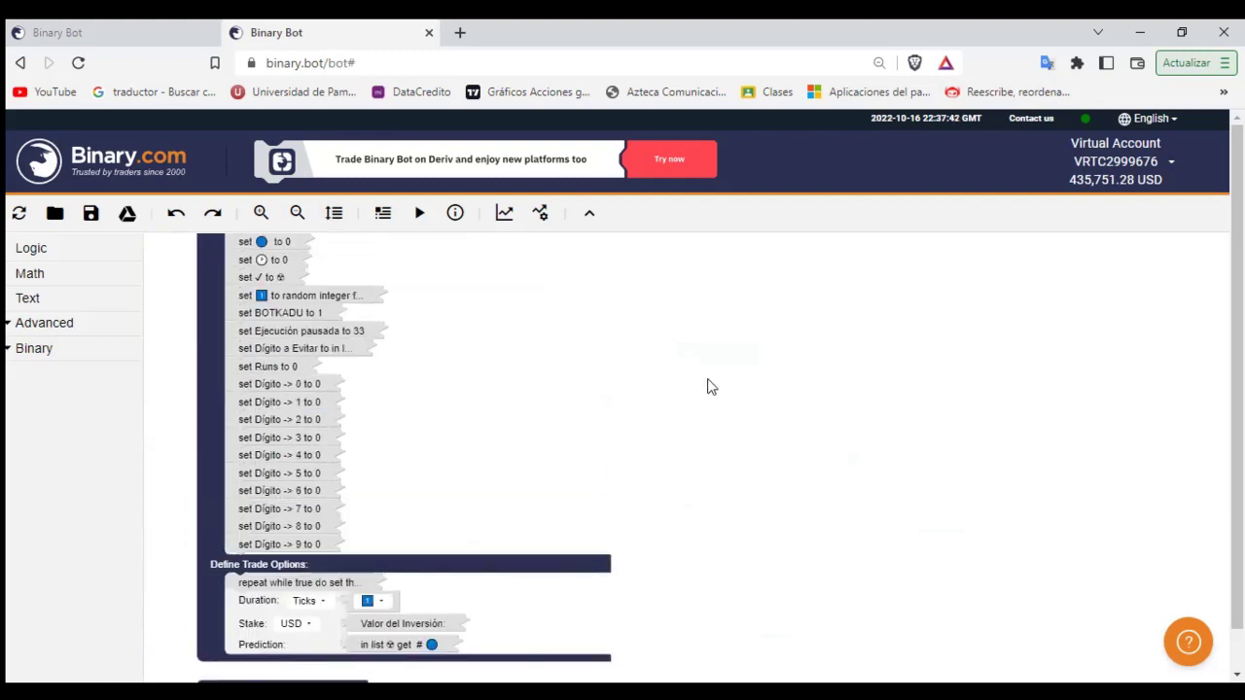
{"action": "scroll", "coordinate": [610, 389], "scroll_direction": "up", "scroll_amount": 1}
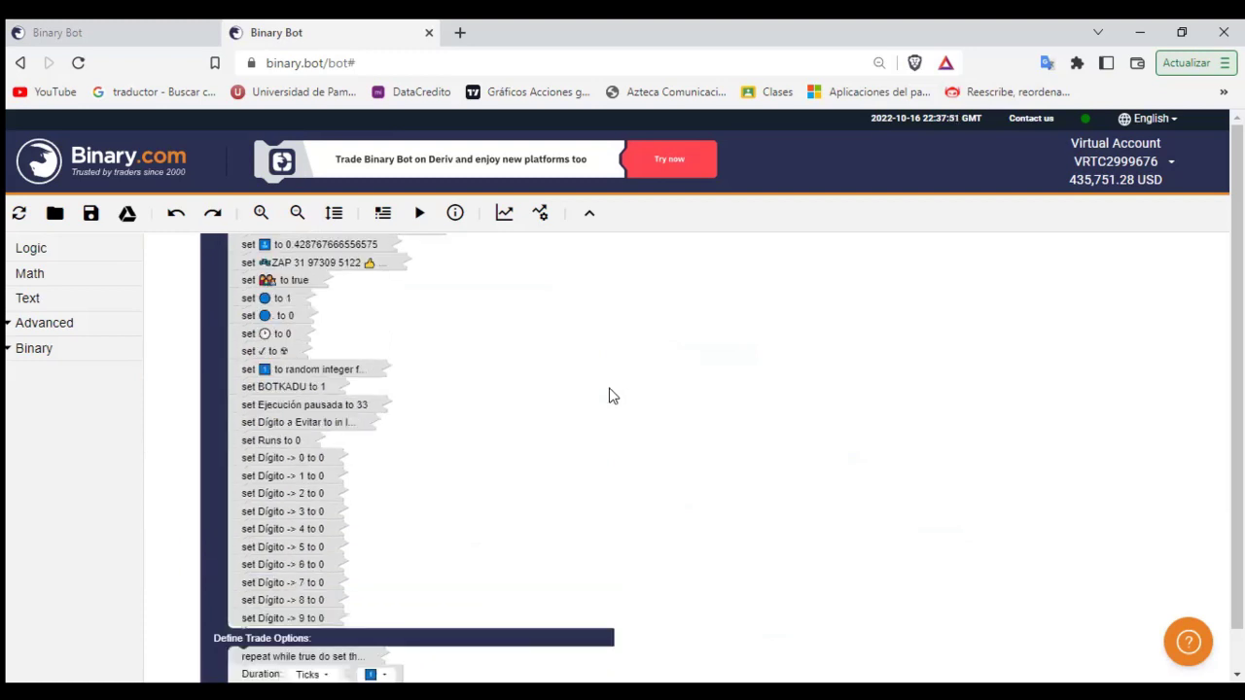
{"action": "left_click", "coordinate": [418, 215]}
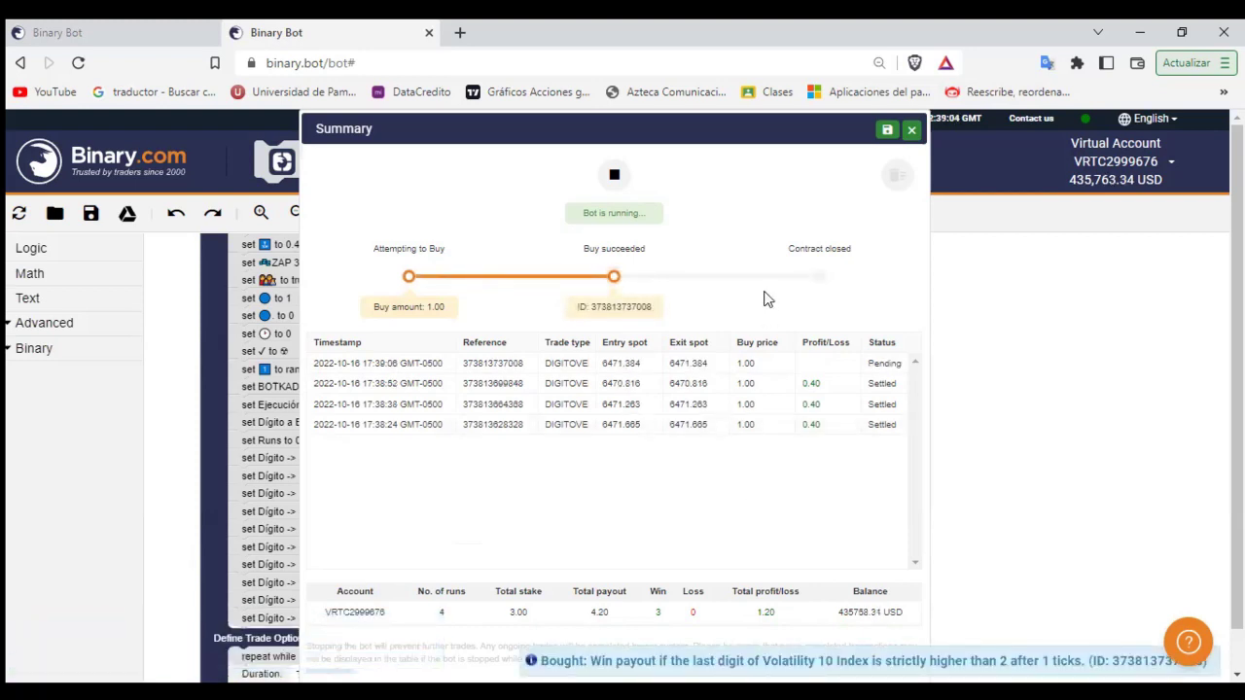
Step: Close the trade summary and review the Run Once at Start settings, trade options and remaining blocks while the bot runs
{"action": "left_click", "coordinate": [911, 129]}
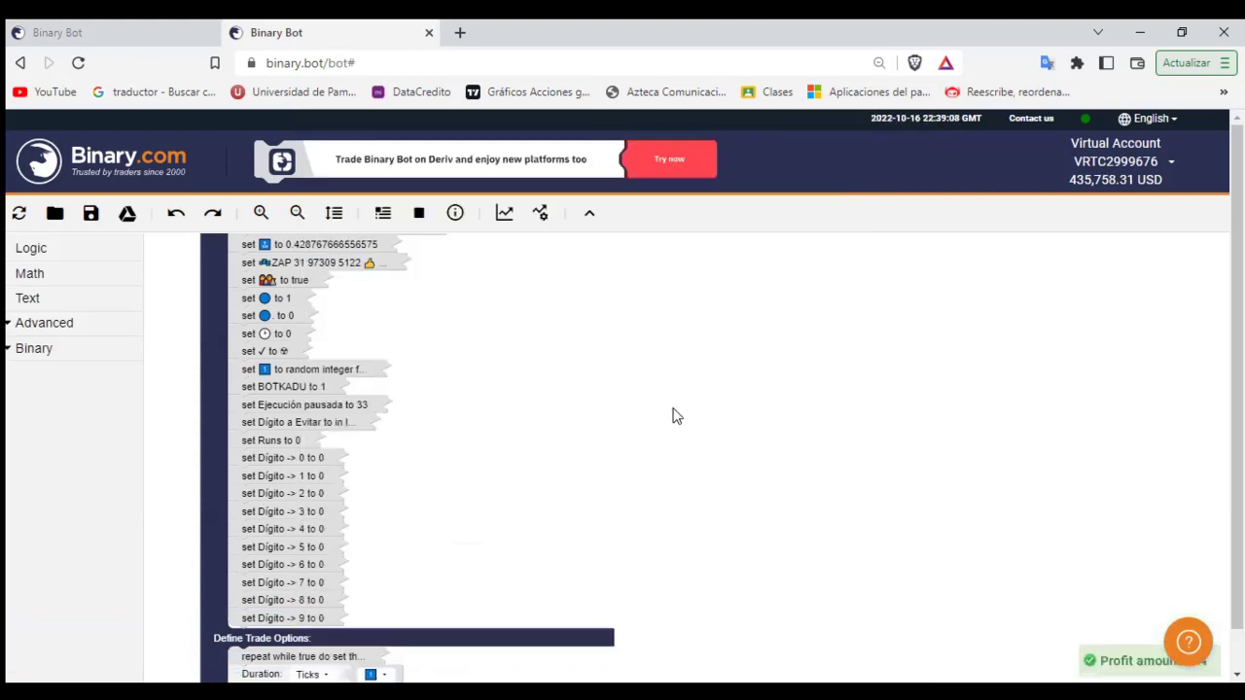
{"action": "scroll", "coordinate": [677, 415], "scroll_direction": "down", "scroll_amount": 2}
{"action": "scroll", "coordinate": [605, 534], "scroll_direction": "up", "scroll_amount": 7}
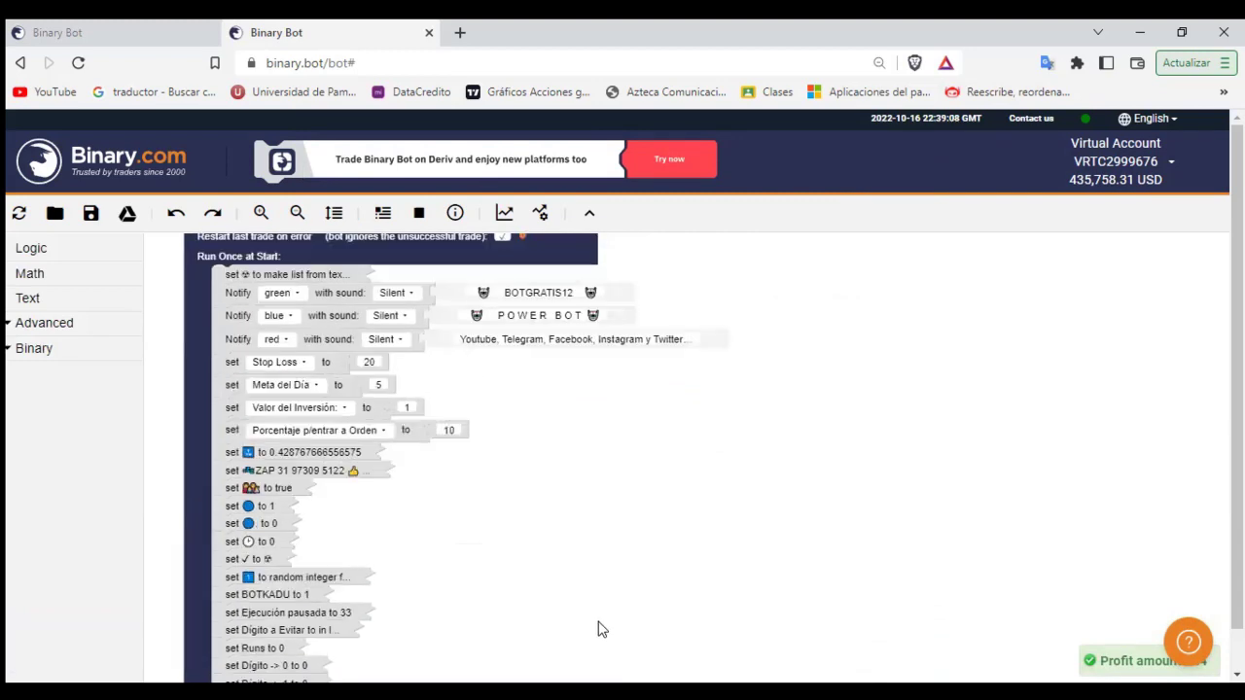
{"action": "scroll", "coordinate": [628, 275], "scroll_direction": "down", "scroll_amount": 5}
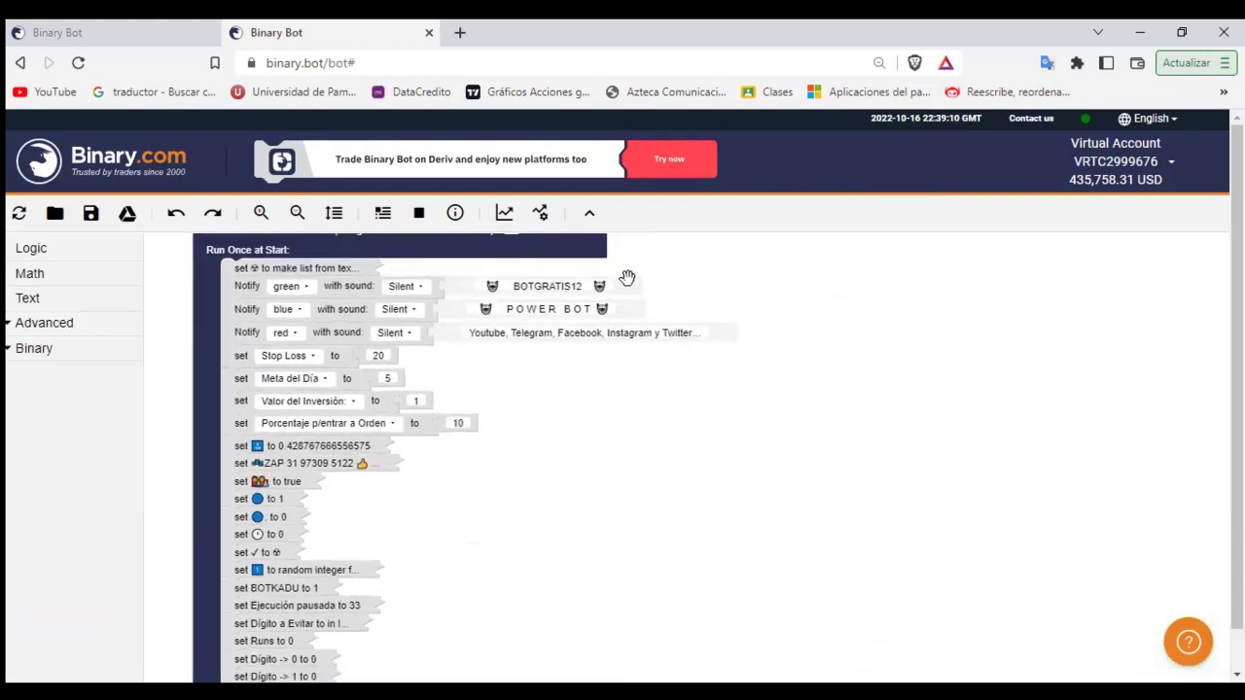
{"action": "scroll", "coordinate": [722, 331], "scroll_direction": "down", "scroll_amount": 5}
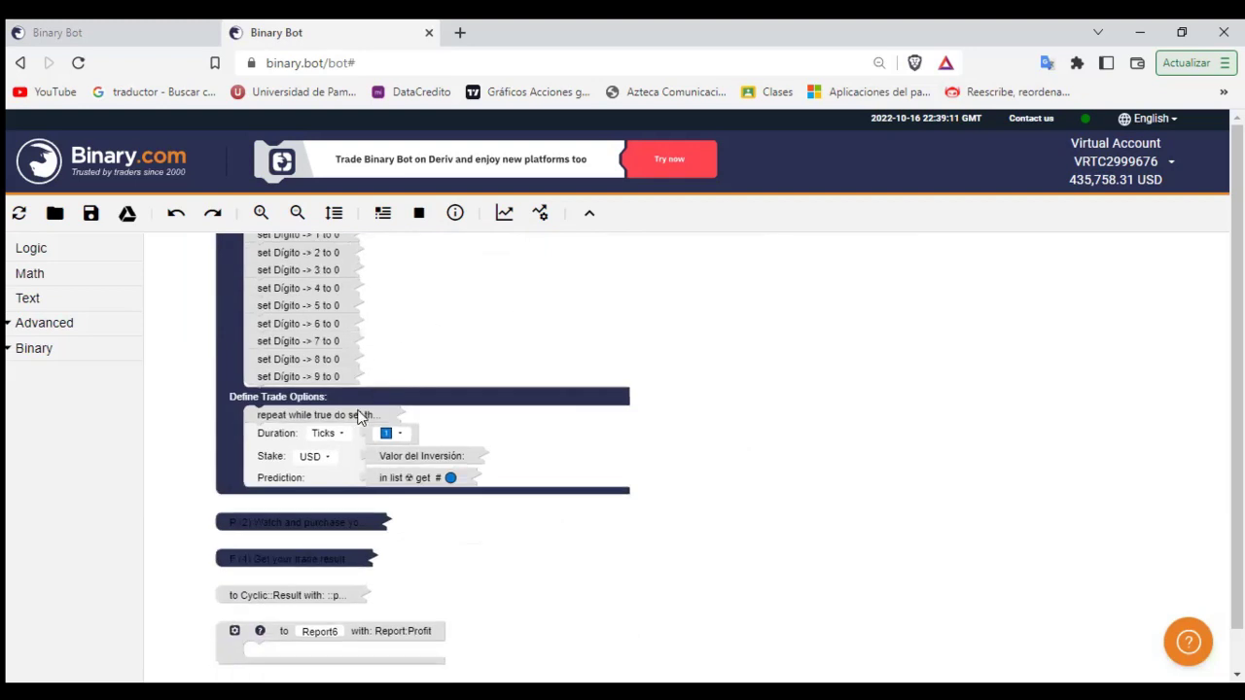
{"action": "scroll", "coordinate": [360, 412], "scroll_direction": "down", "scroll_amount": 4}
{"action": "right_click", "coordinate": [356, 418]}
{"action": "left_click", "coordinate": [484, 399]}
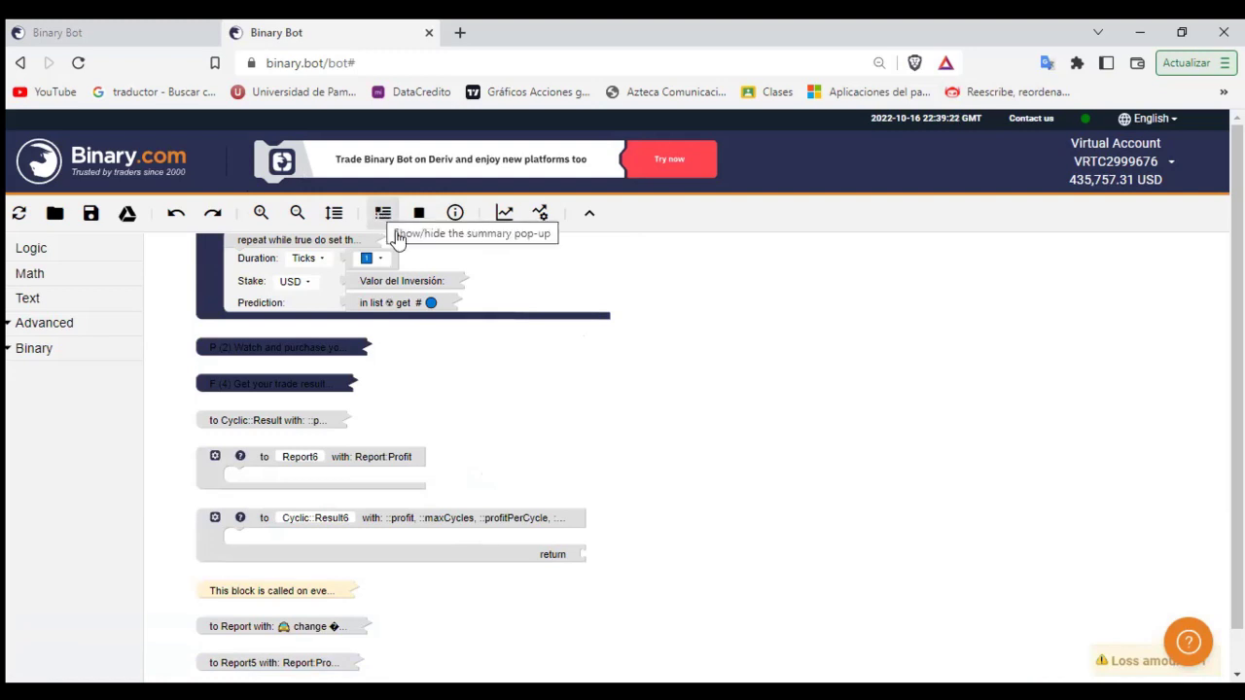
{"action": "scroll", "coordinate": [702, 466], "scroll_direction": "up", "scroll_amount": 5}
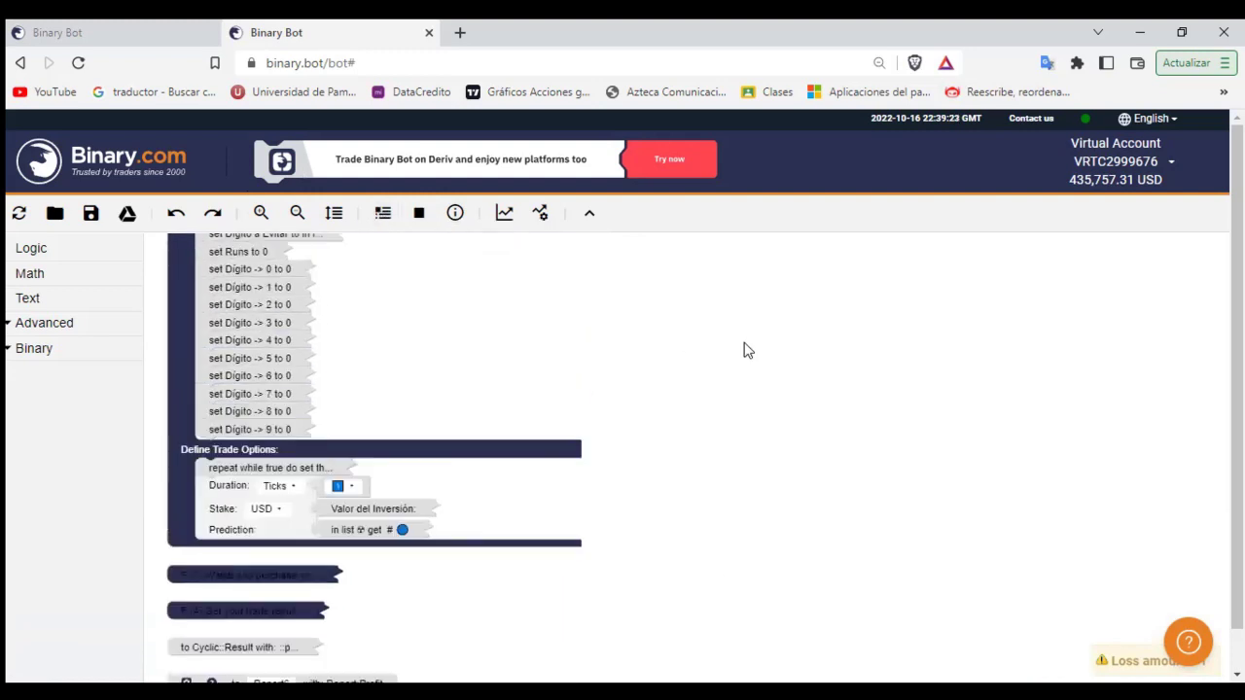
Step: Reopen the trade summary to monitor the results, and check the bot in the other Binary Bot tab before returning
{"action": "left_click", "coordinate": [383, 214]}
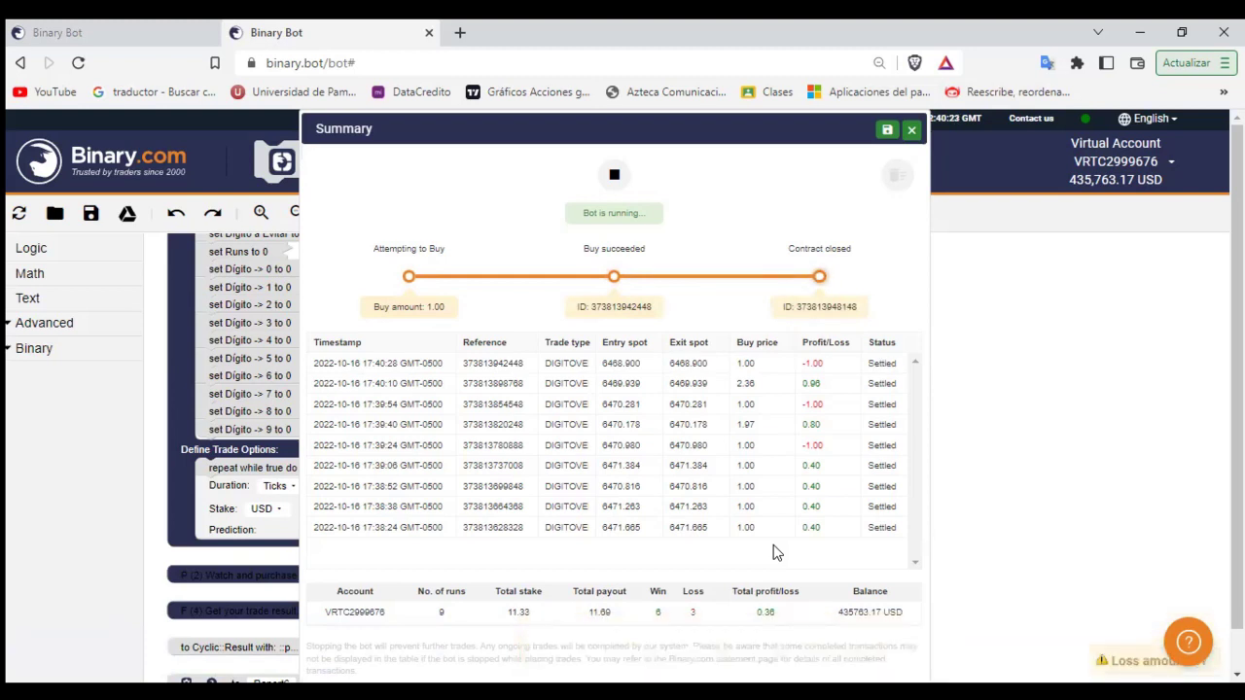
{"action": "left_click", "coordinate": [131, 30]}
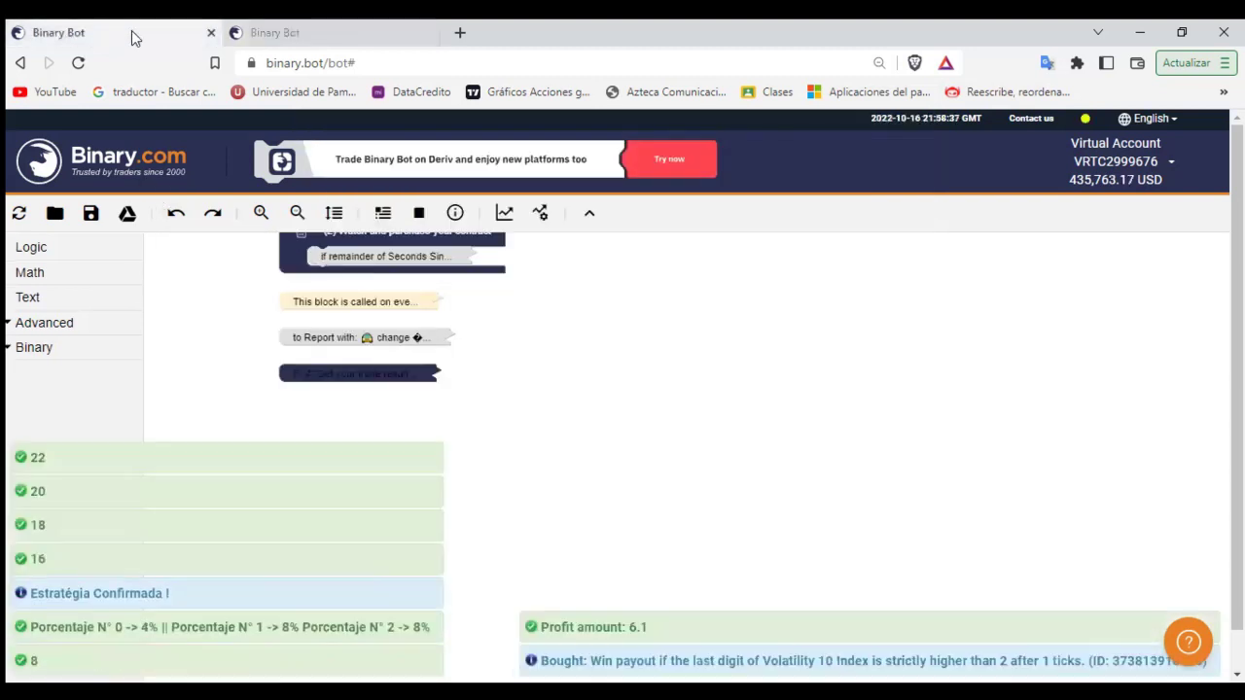
{"action": "left_click", "coordinate": [275, 32]}
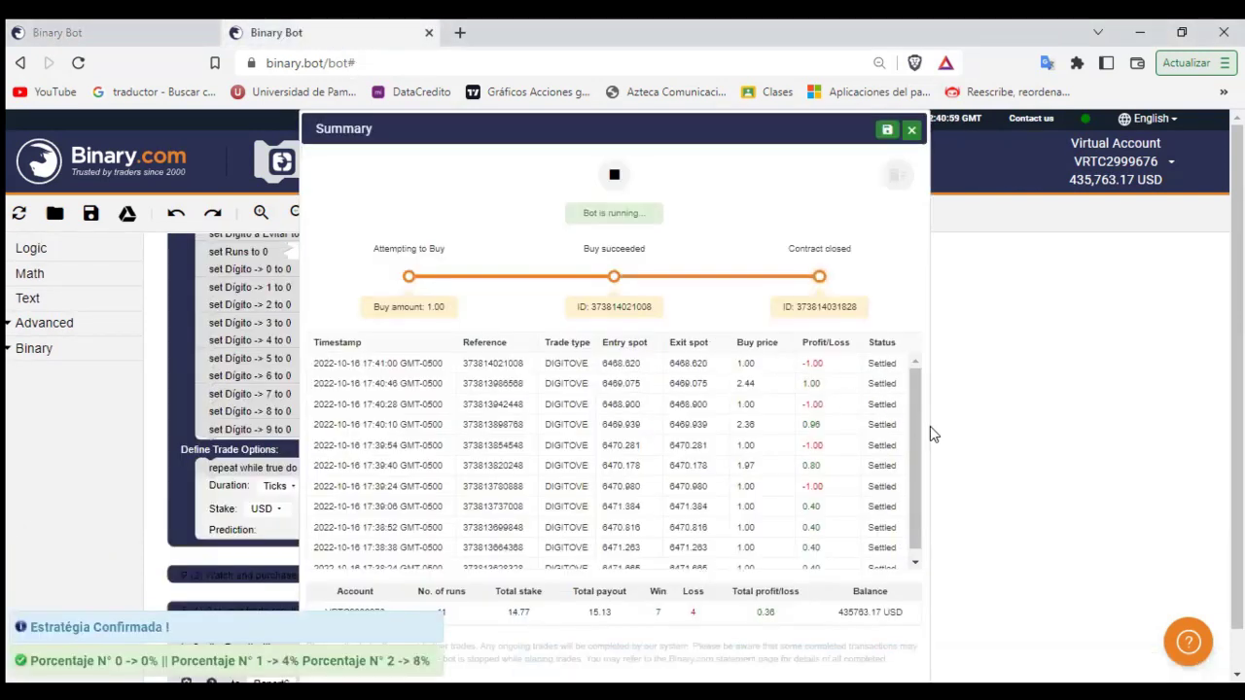
{"action": "left_click", "coordinate": [132, 29]}
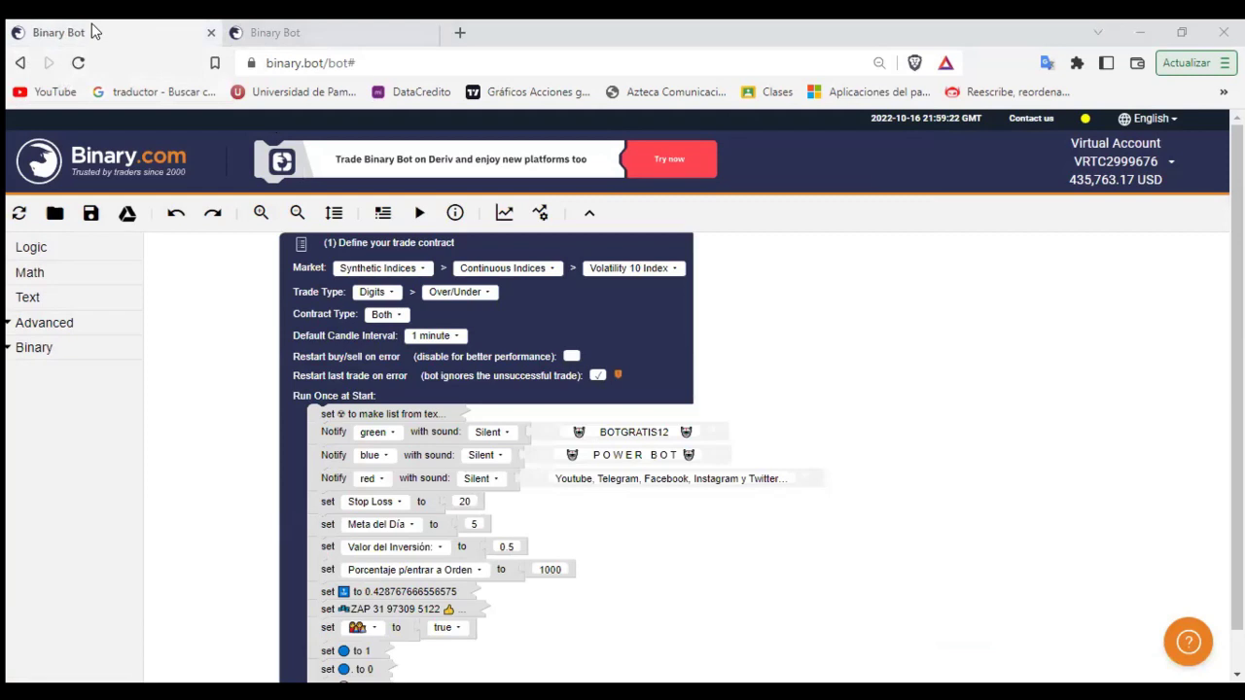
{"action": "key", "text": "ctrl+Tab"}
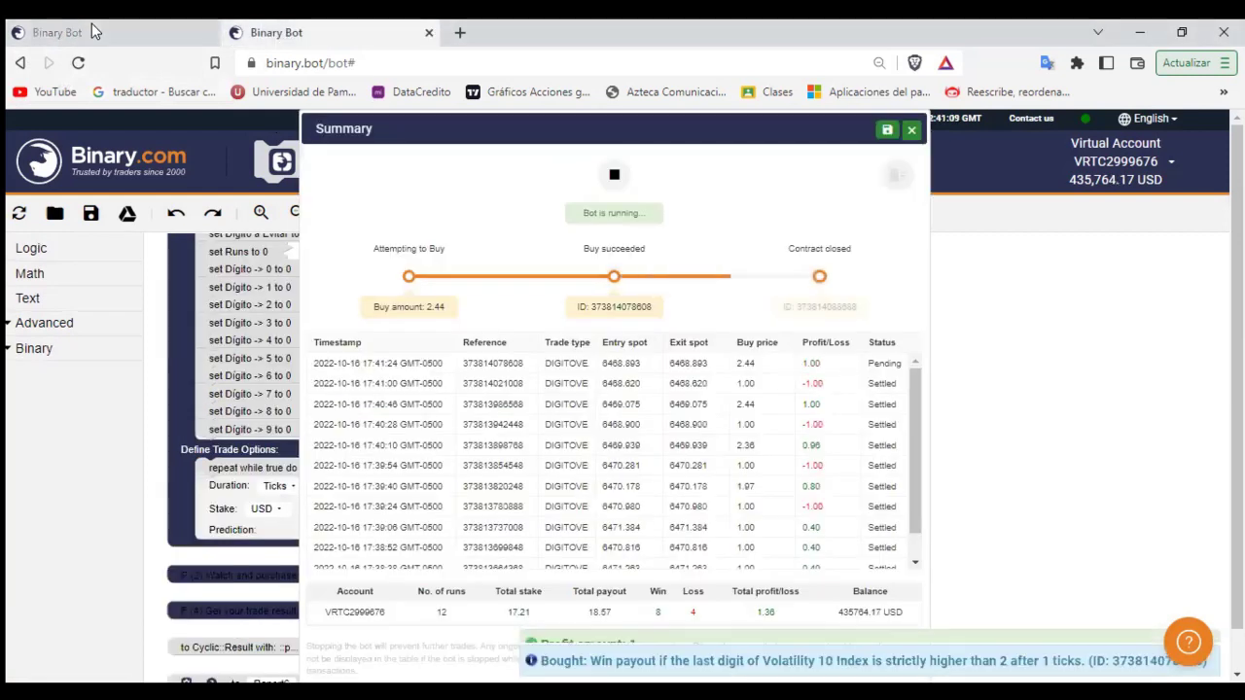